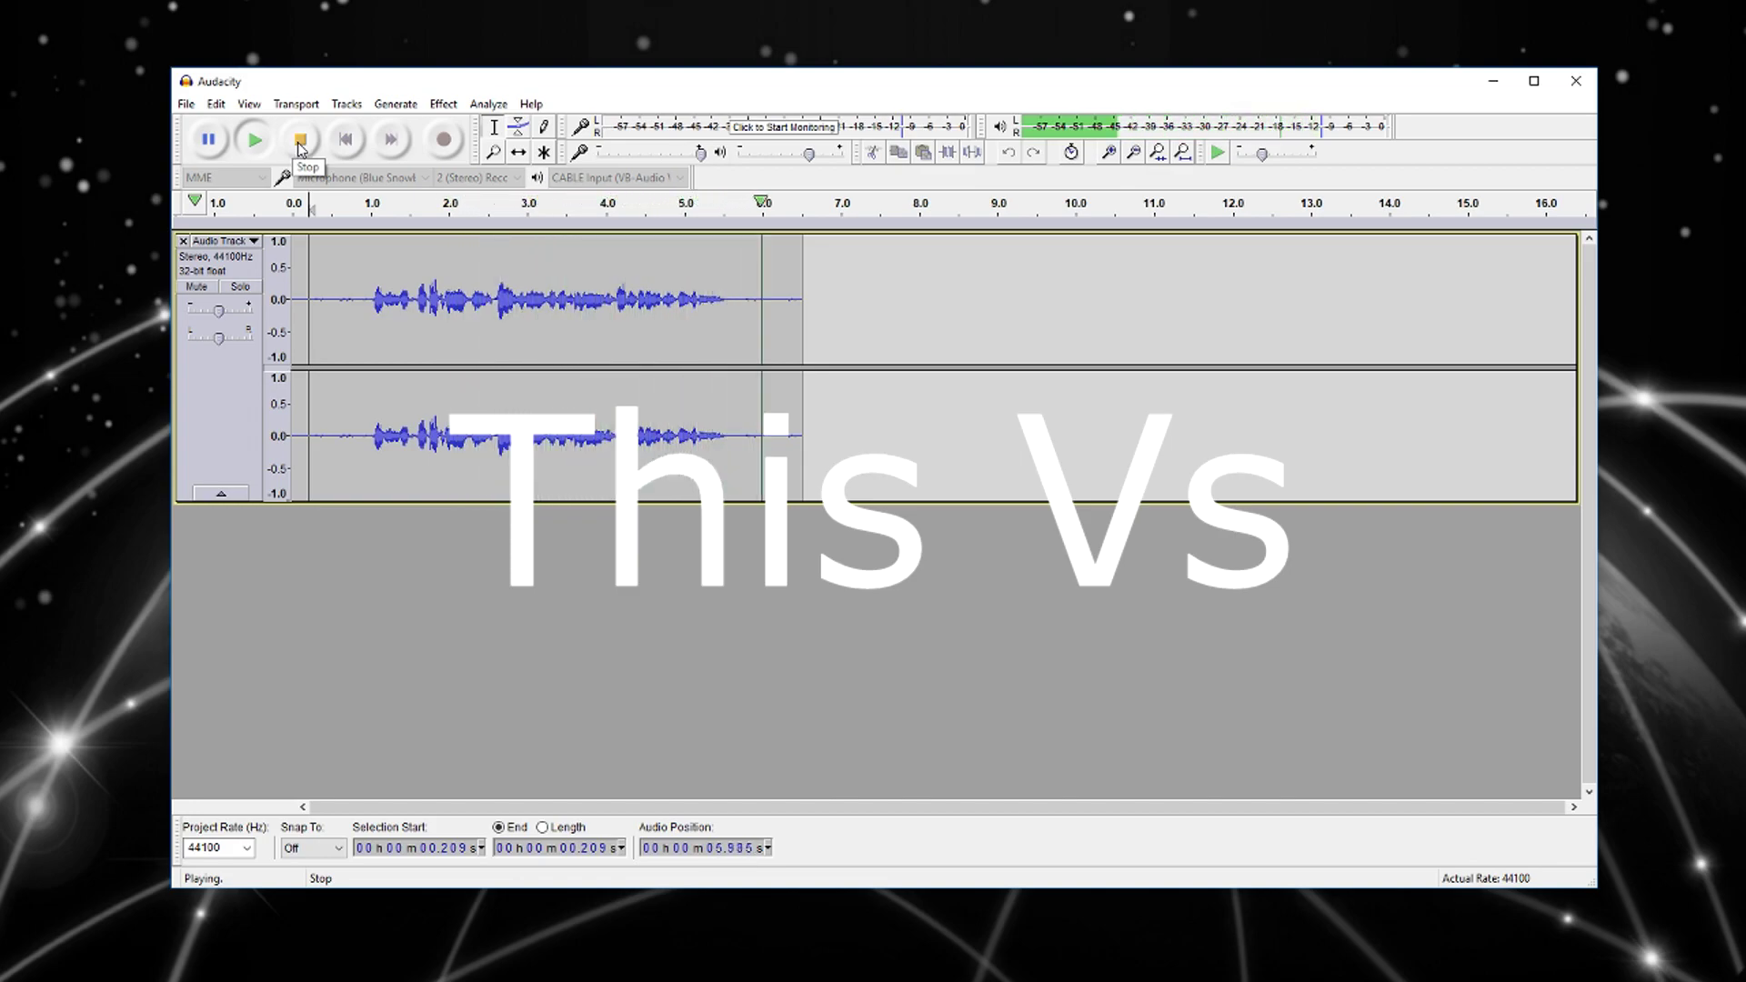
Halt playback of the recorded voice clip with the transport Stop button.
left_click(299, 144)
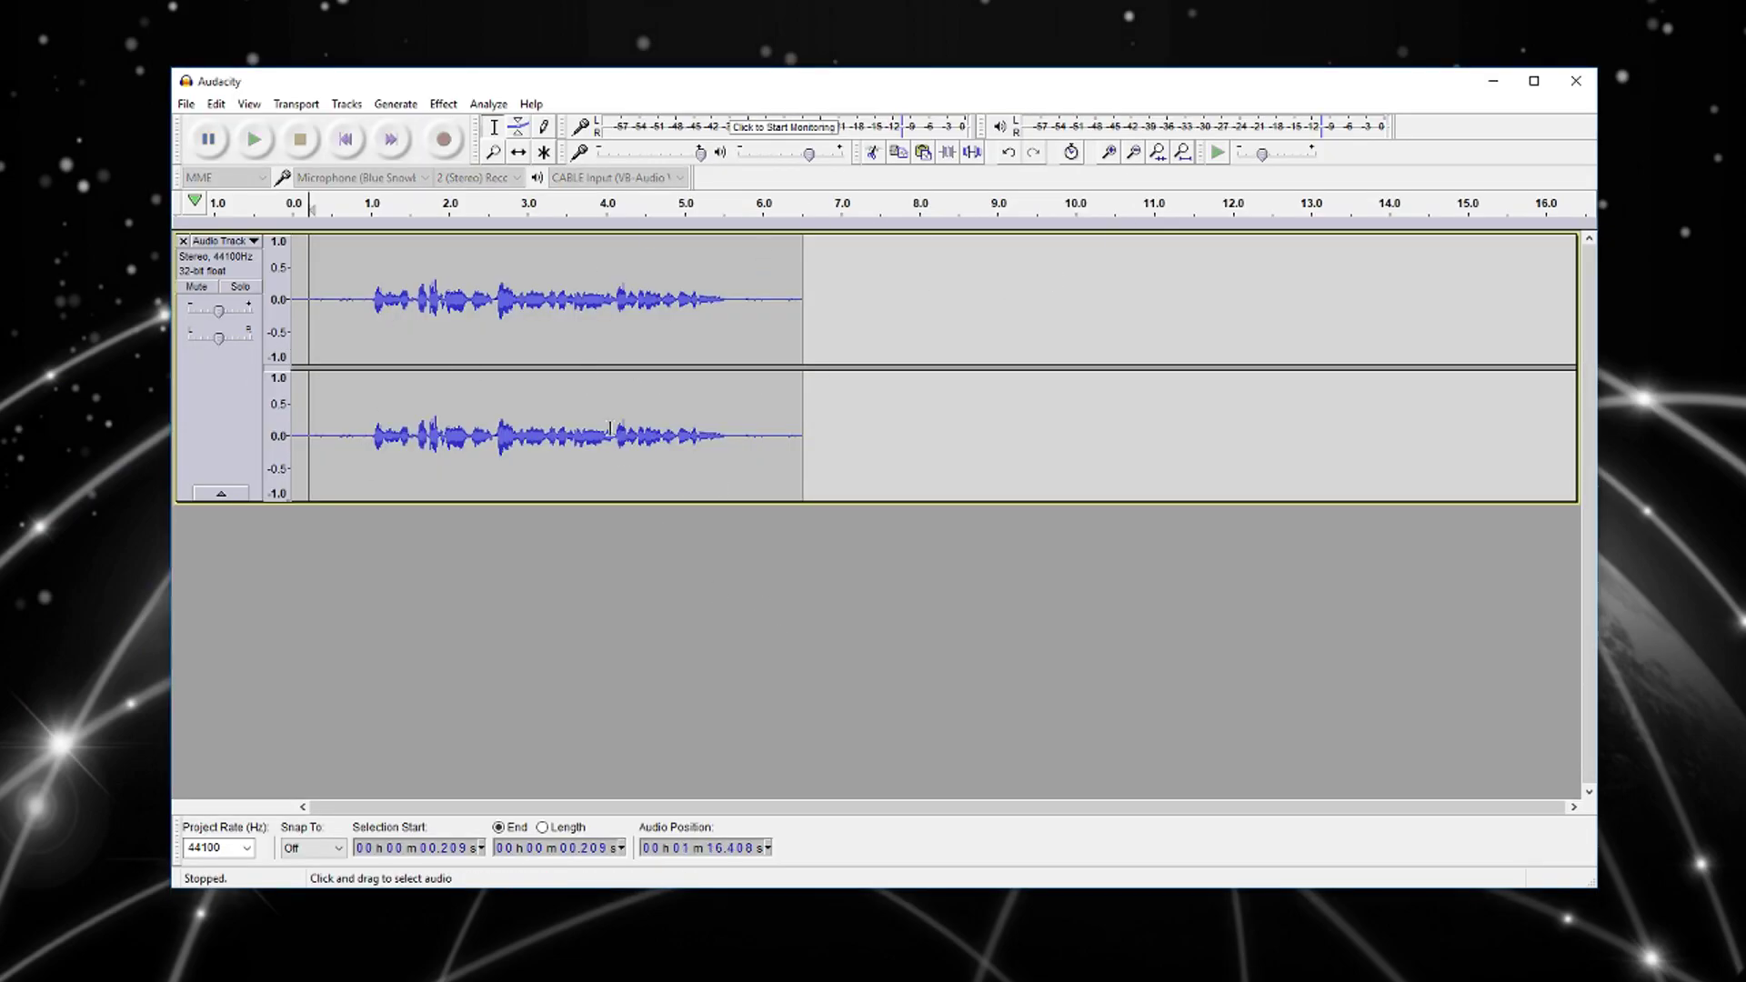
Play the raw voice clip starting from about 1.2 seconds.
left_click(400, 221)
Select the quiet 0.27–0.76 s lead-in before the speech.
left_click_drag(313, 277, 351, 282)
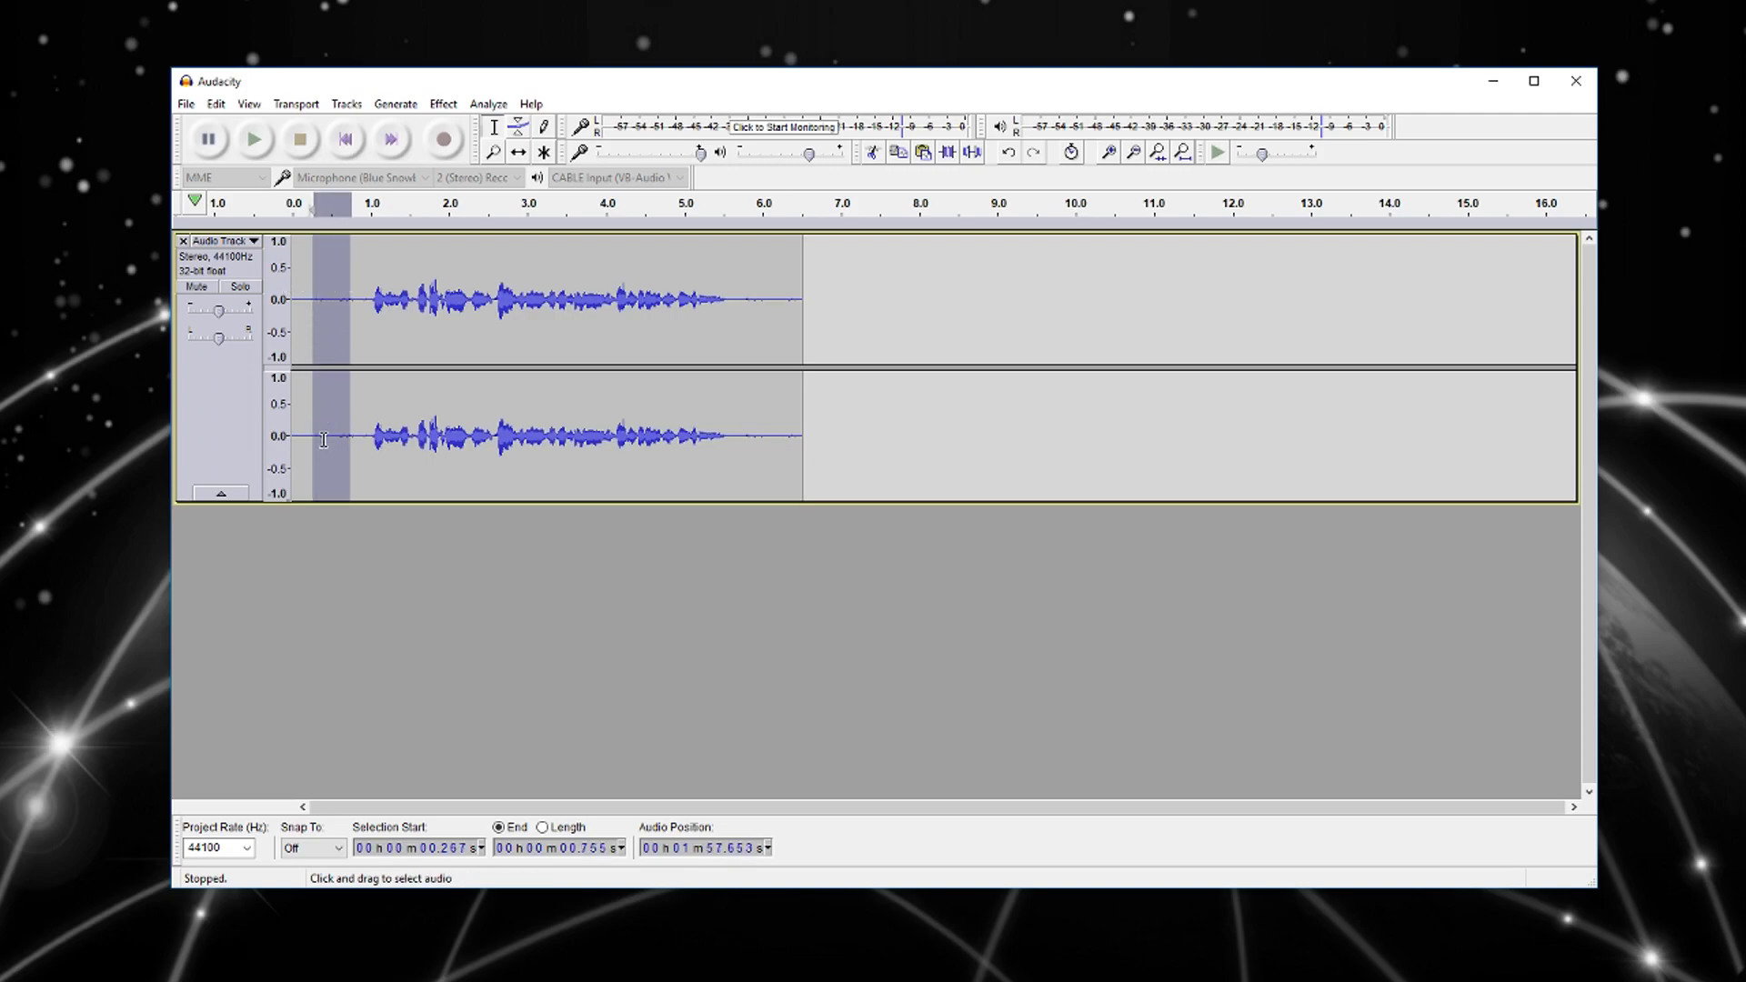
Capture a Noise Reduction noise profile from the selected 0.27–0.76 s silence.
left_click(444, 105)
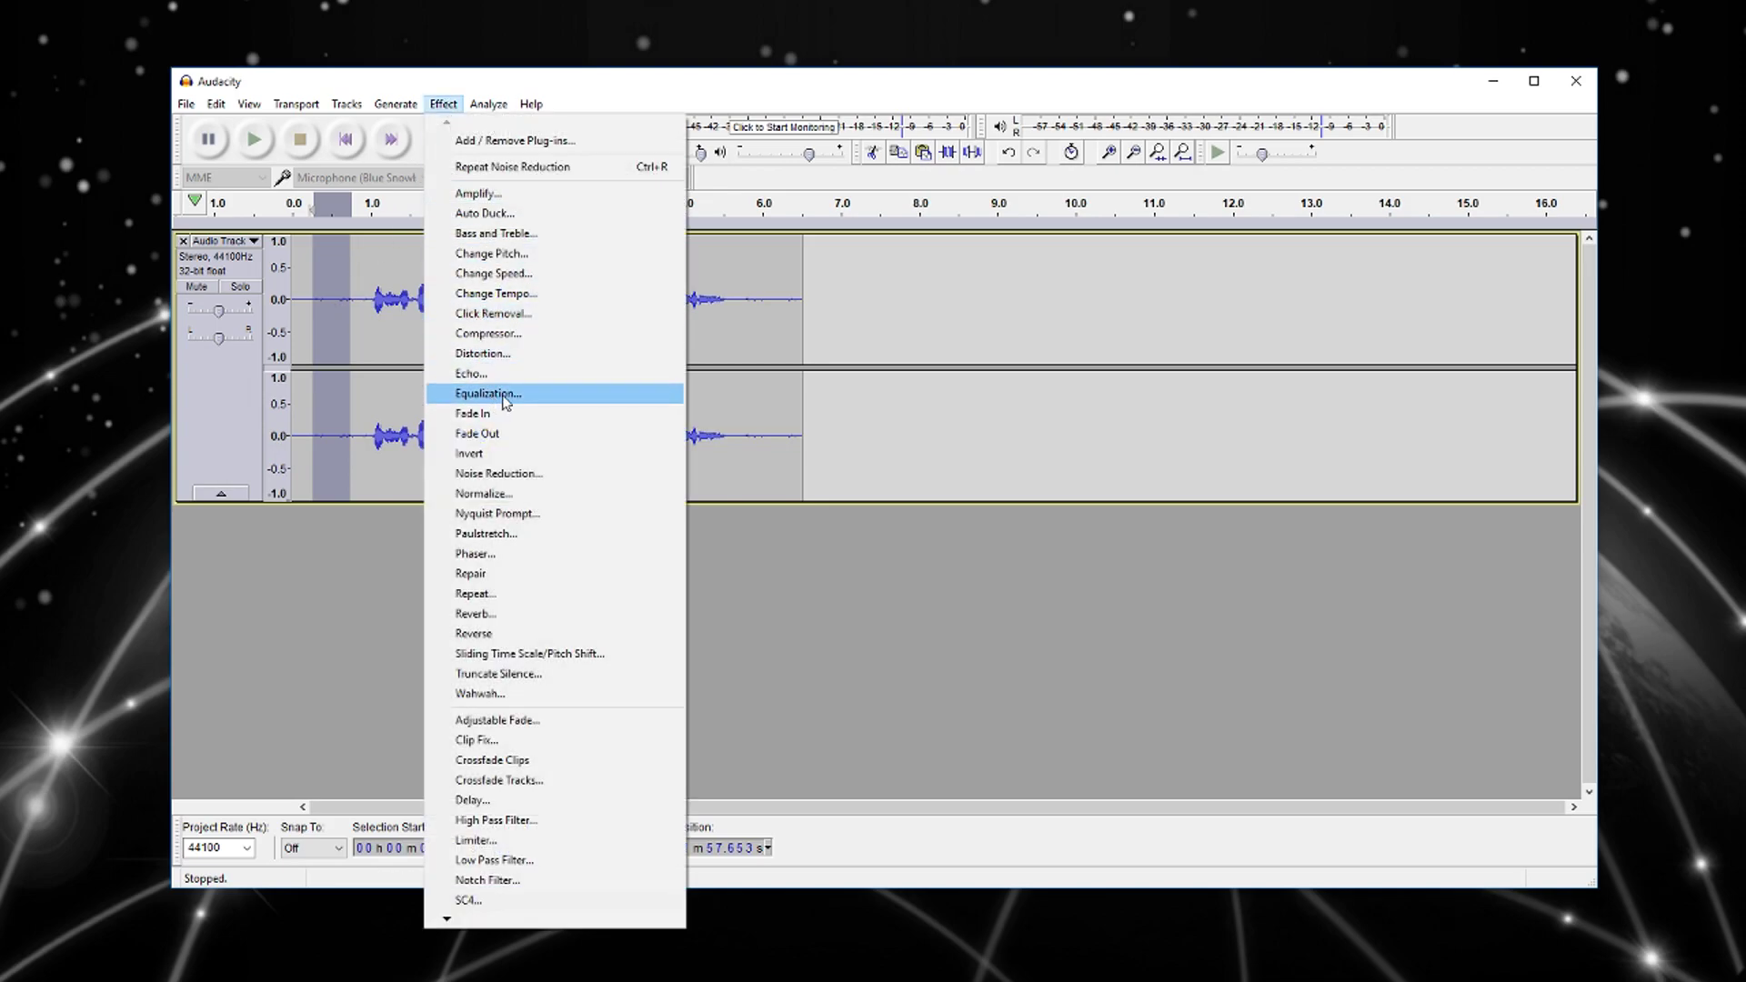
left_click(506, 475)
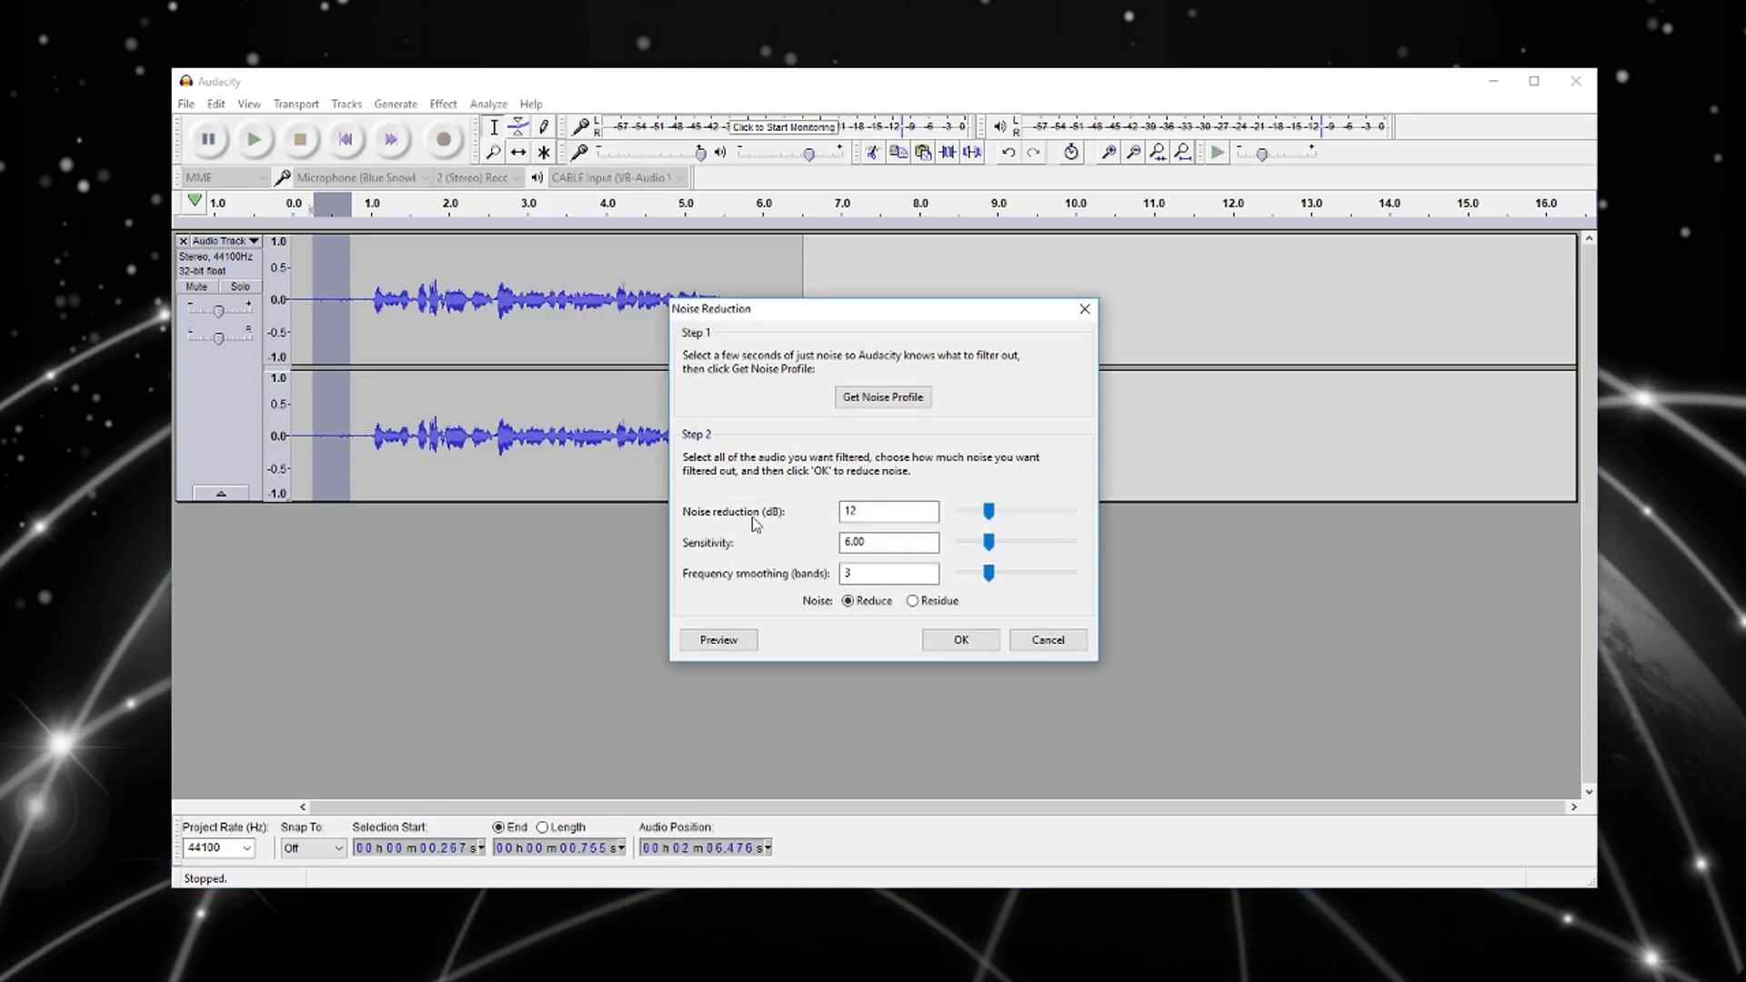
left_click(908, 397)
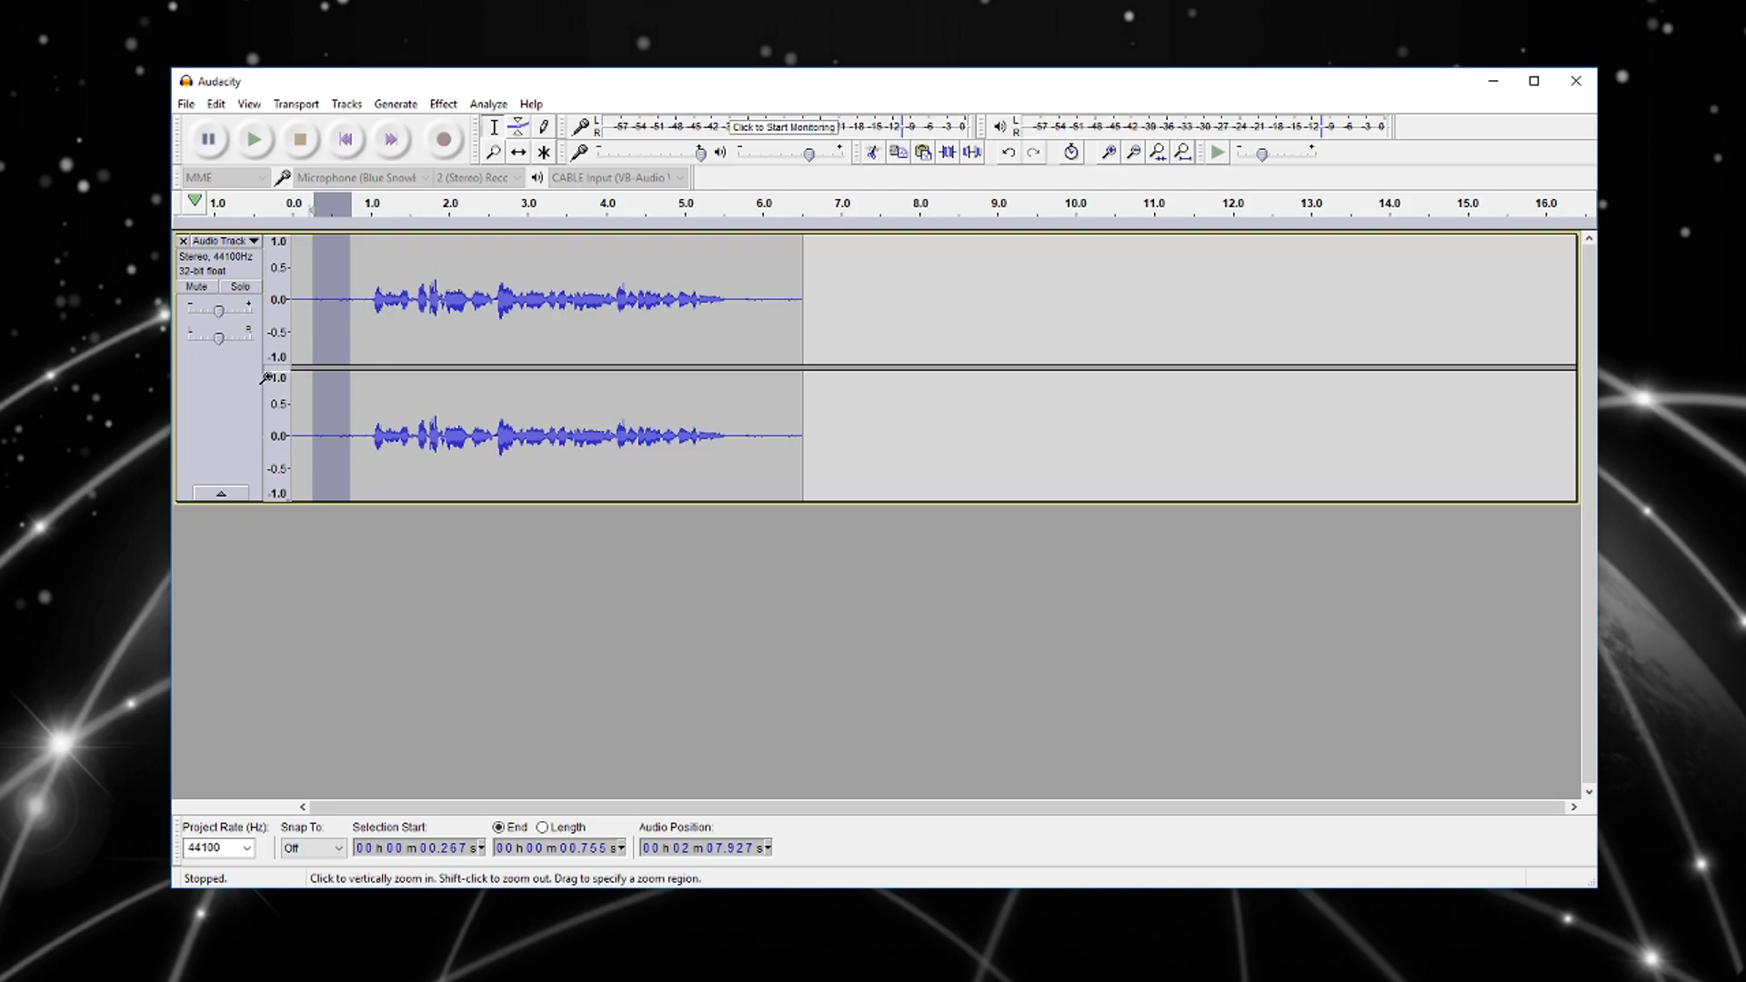
Apply Noise Reduction with 12 dB reduction, then select the entire clip.
left_click(457, 108)
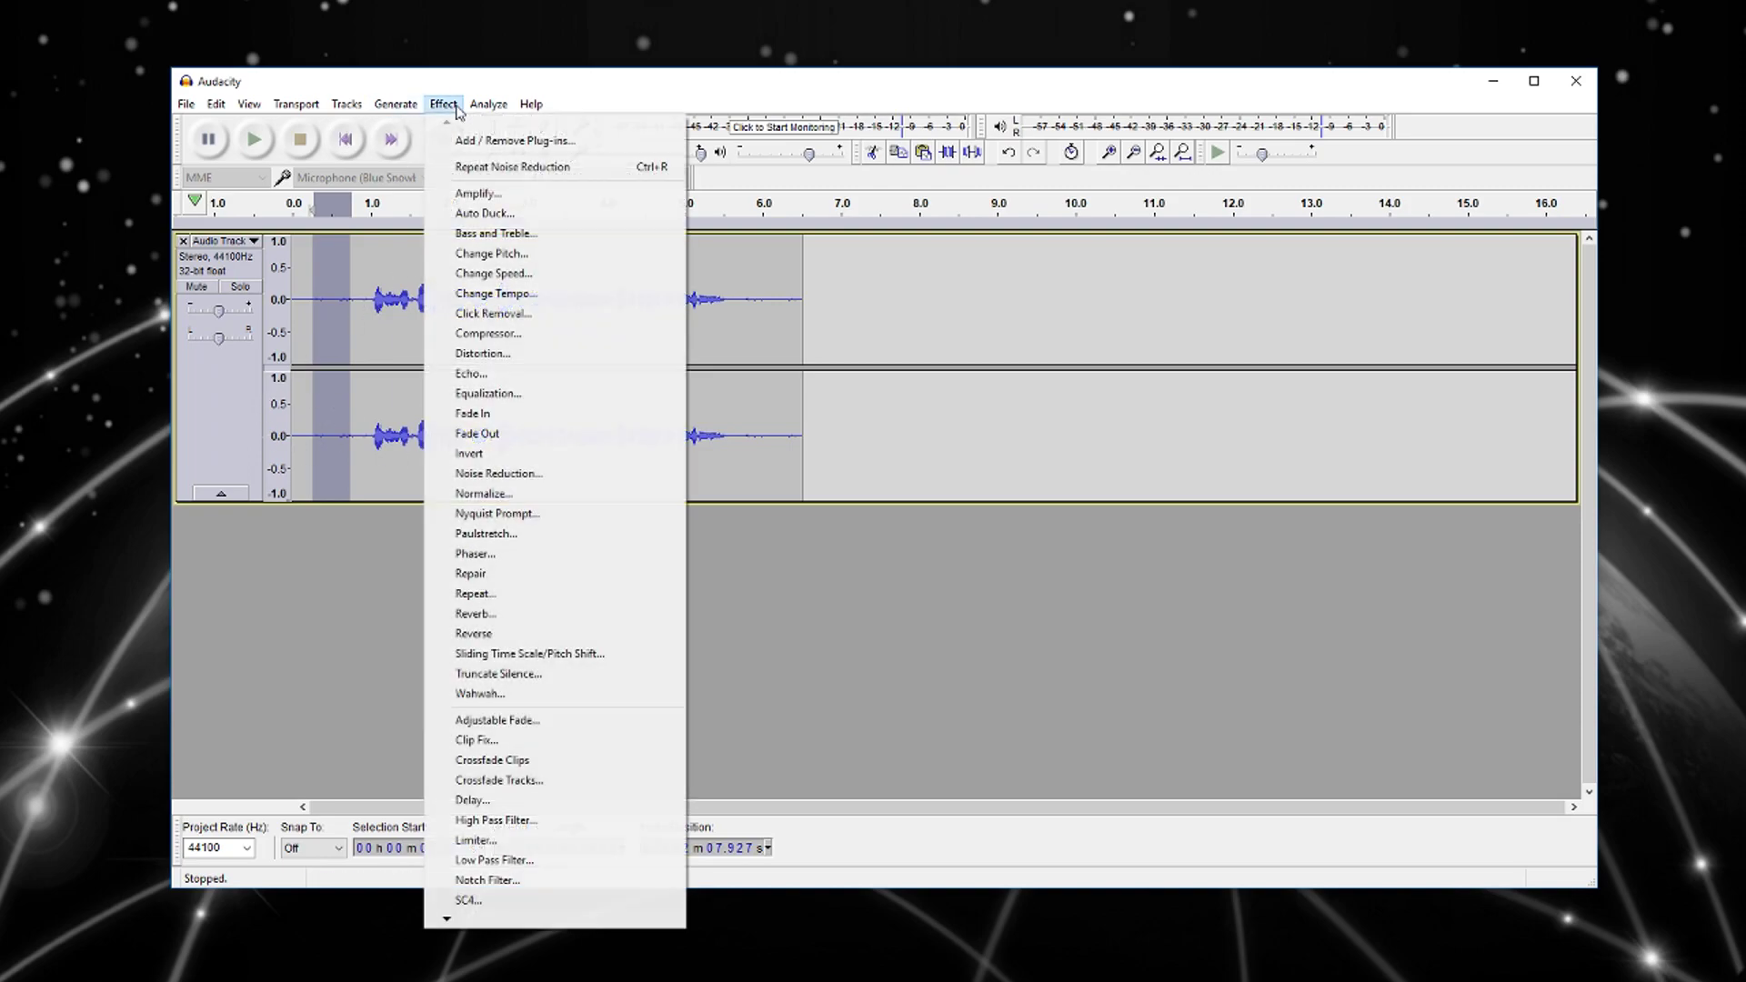
left_click(506, 474)
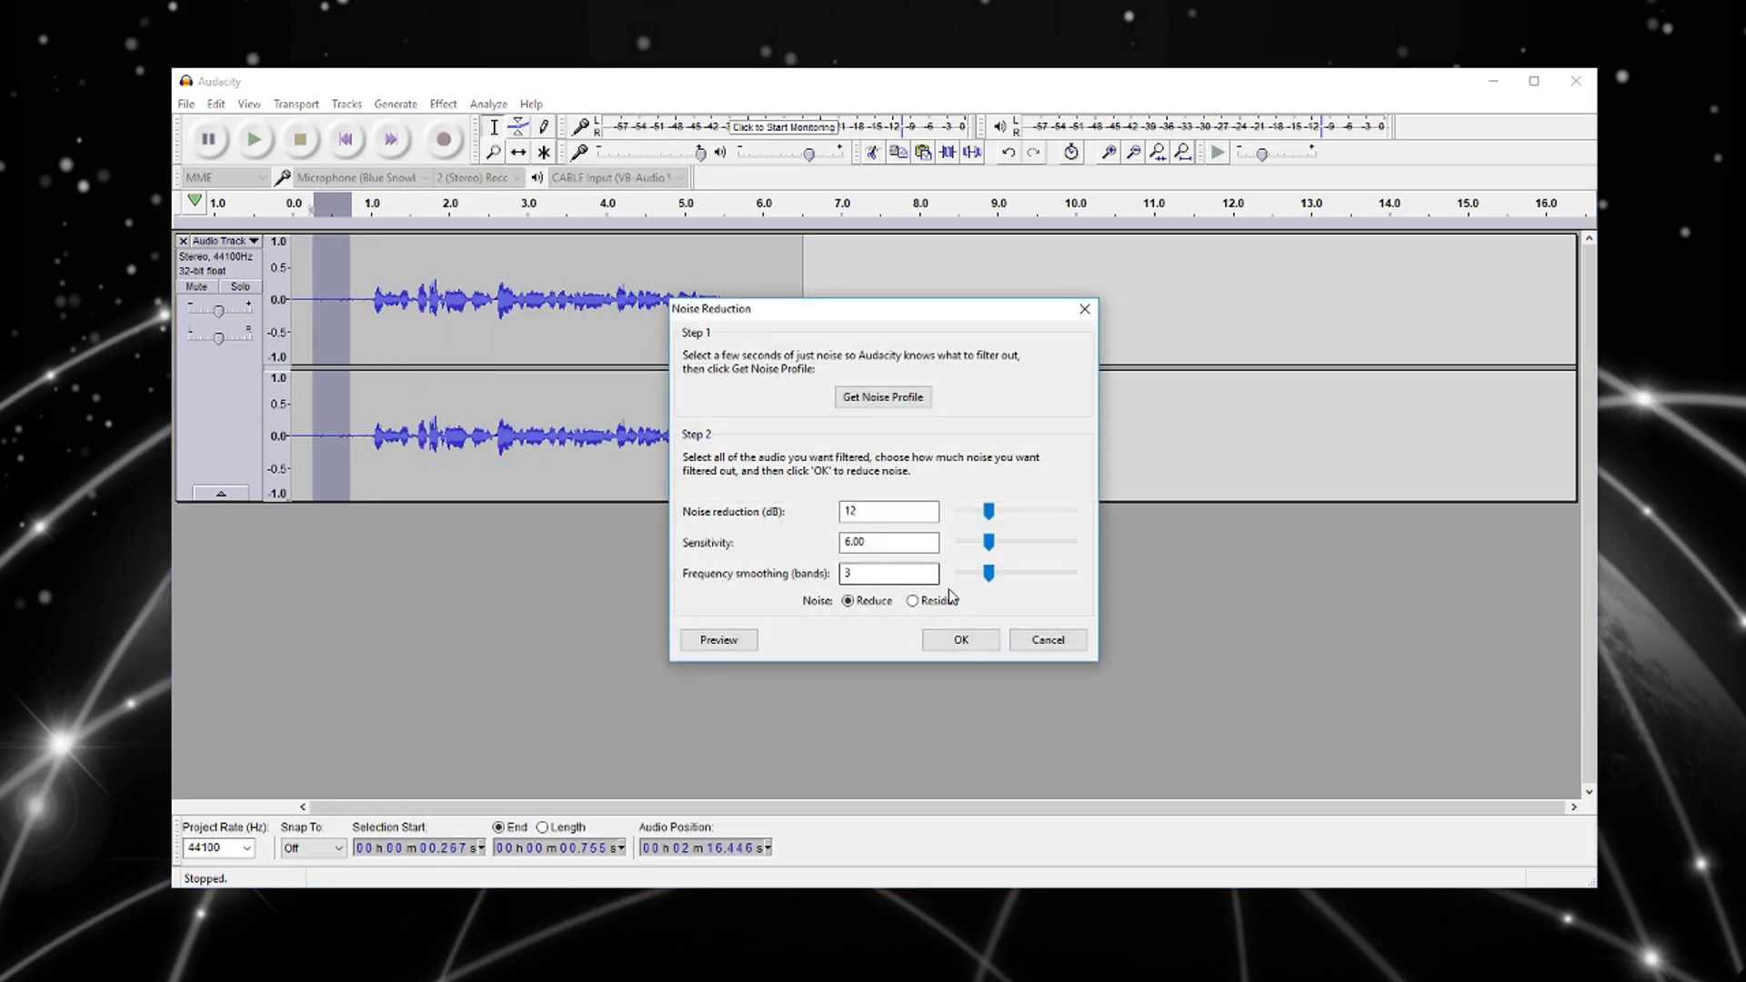
left_click(961, 639)
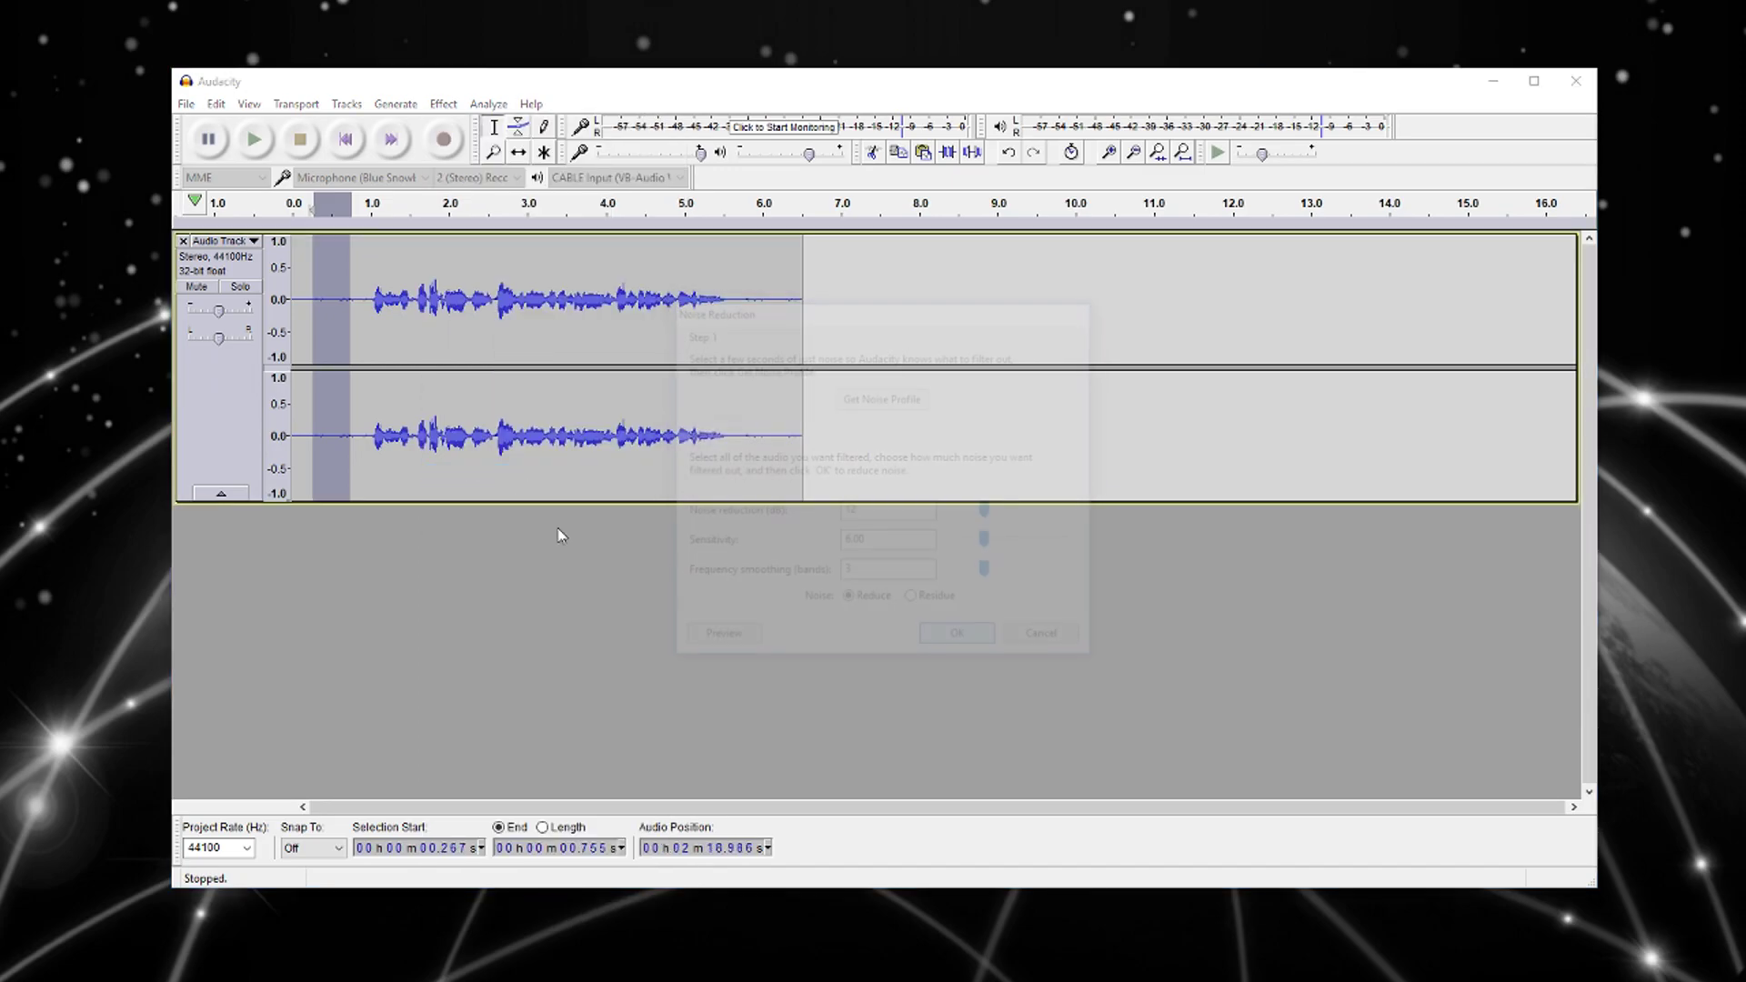
left_click(498, 260)
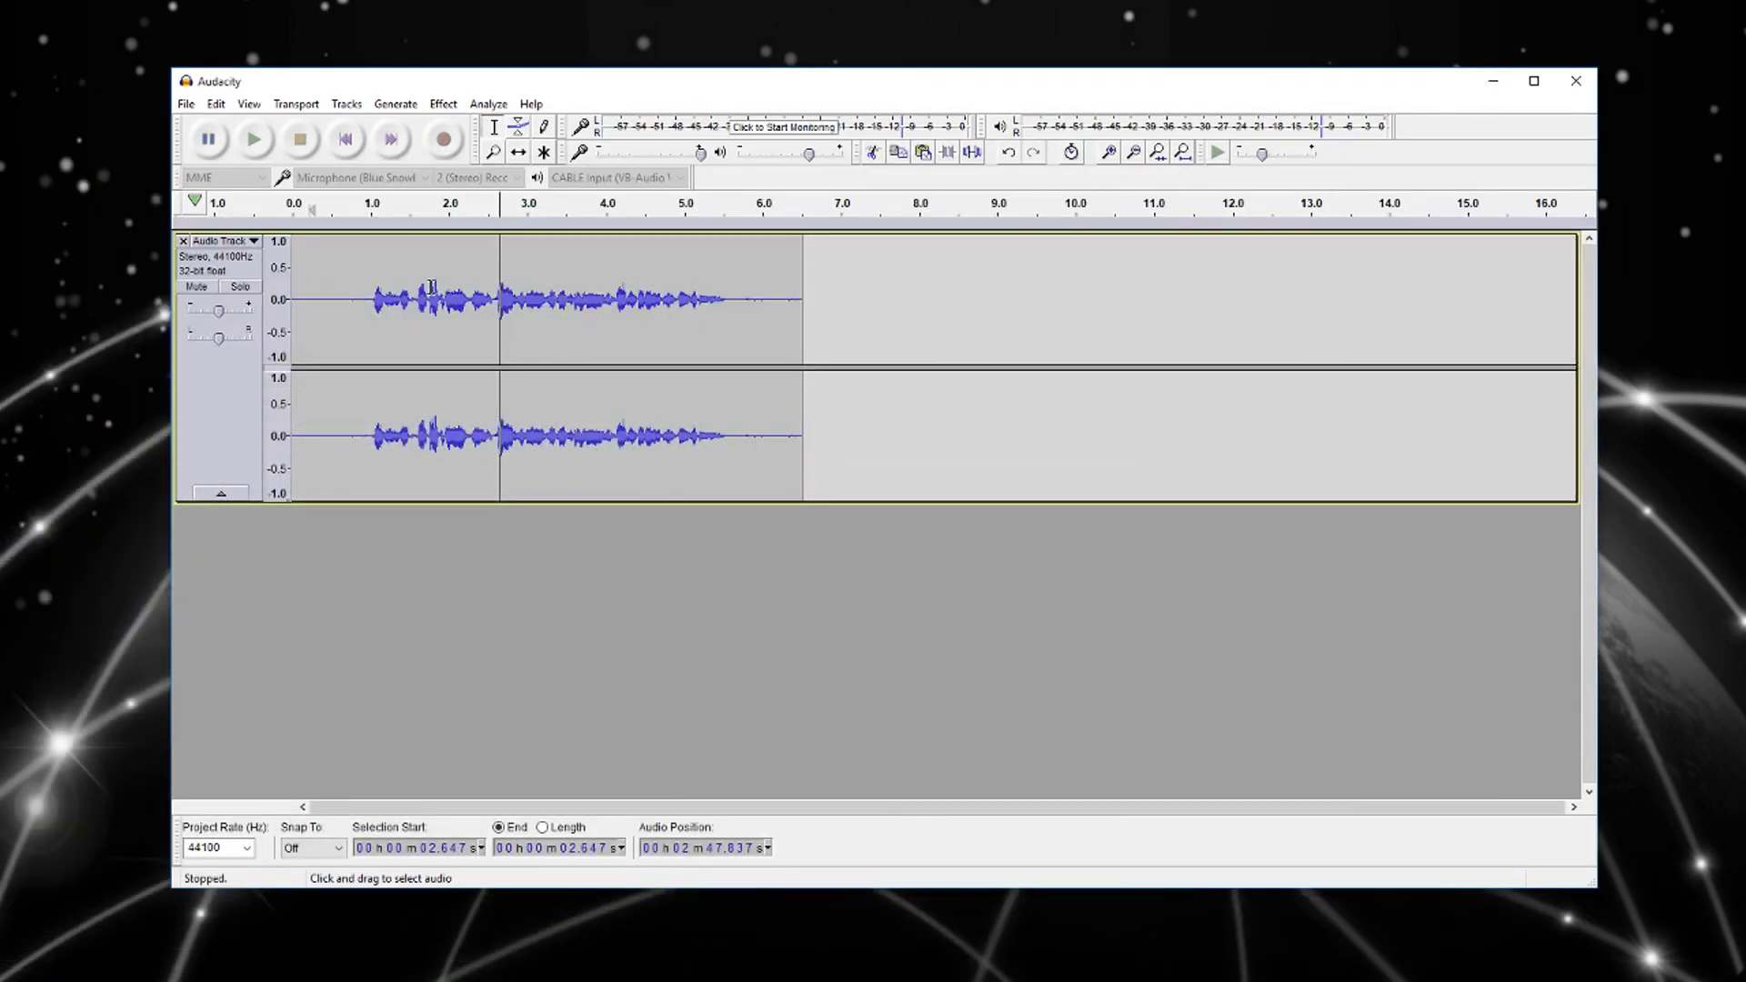
key("ctrl+a")
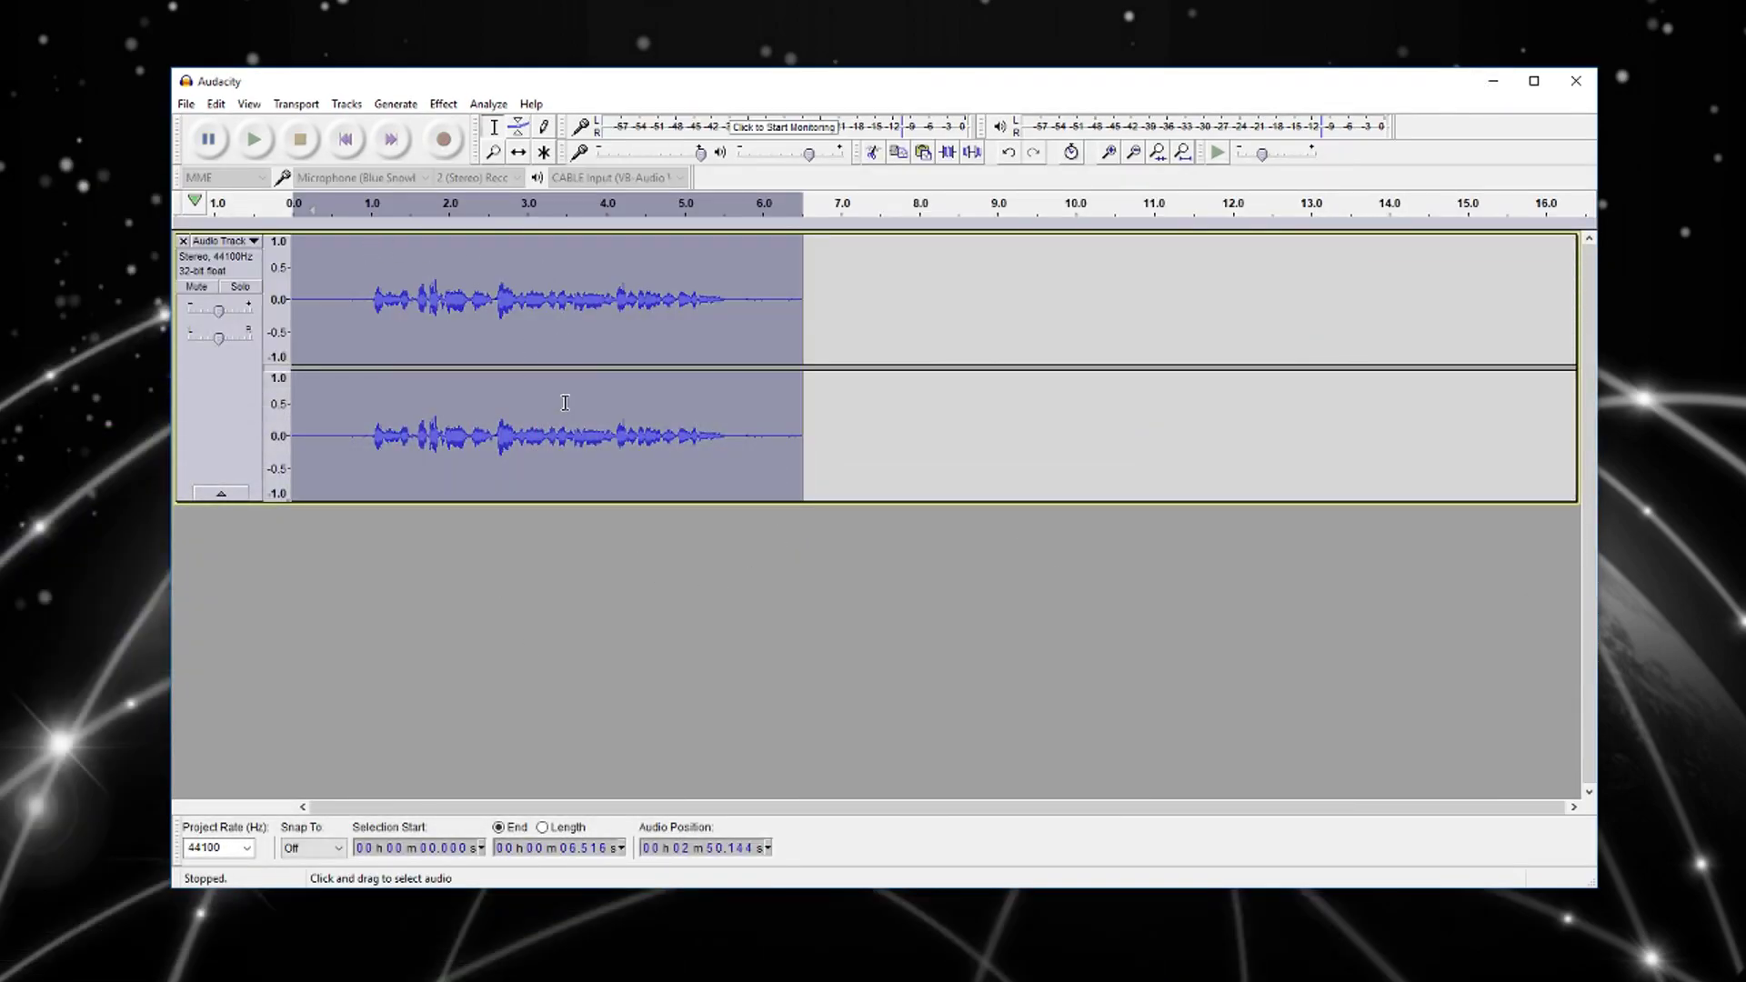
Amplify the entire clip by 10.327 dB so its peak reaches 0.0 dB.
left_click(444, 104)
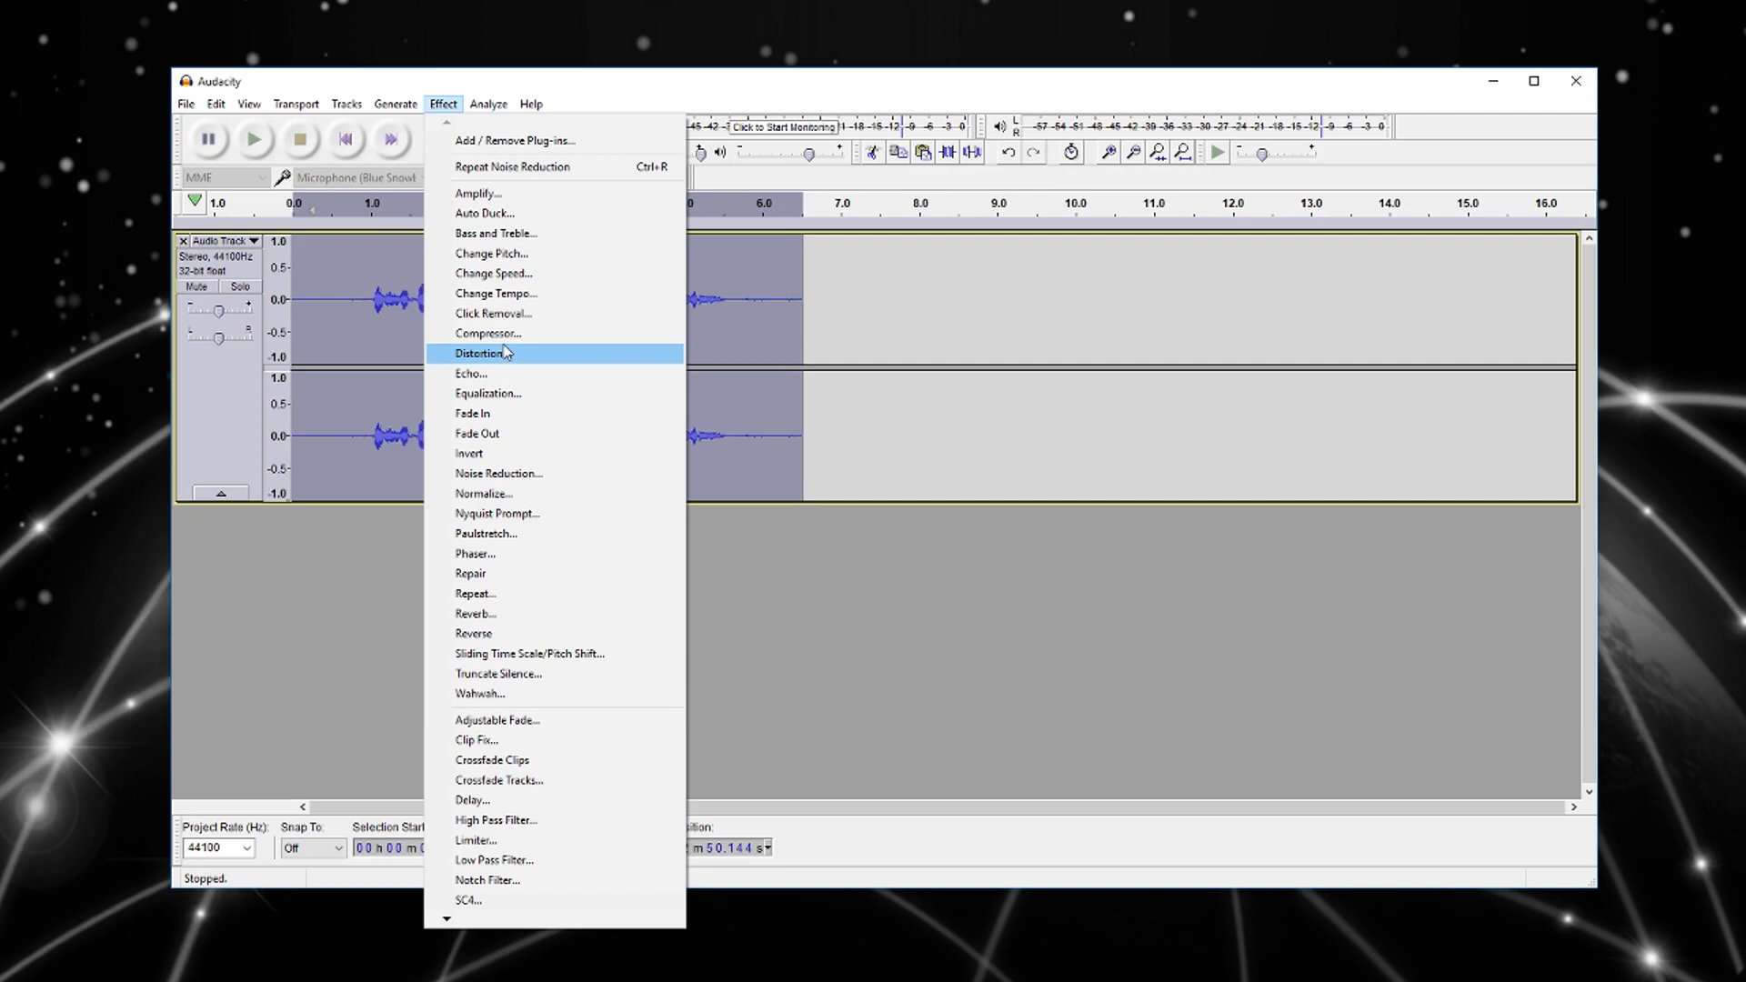
left_click(482, 192)
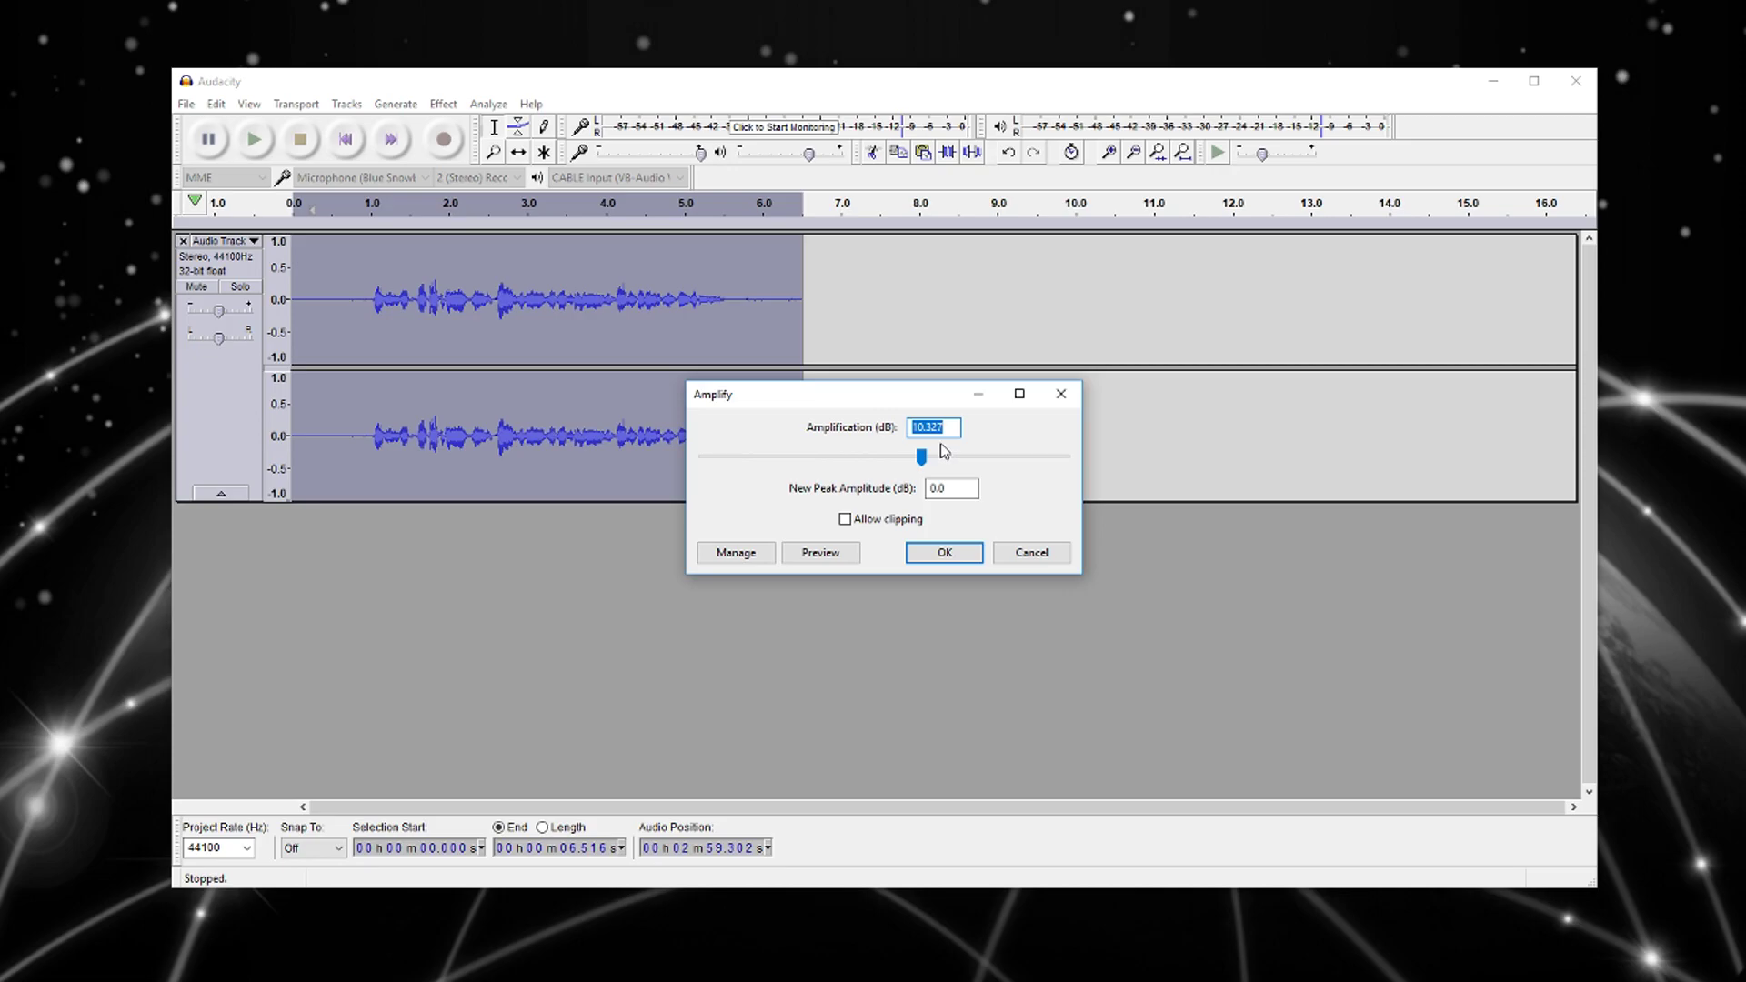
left_click(955, 561)
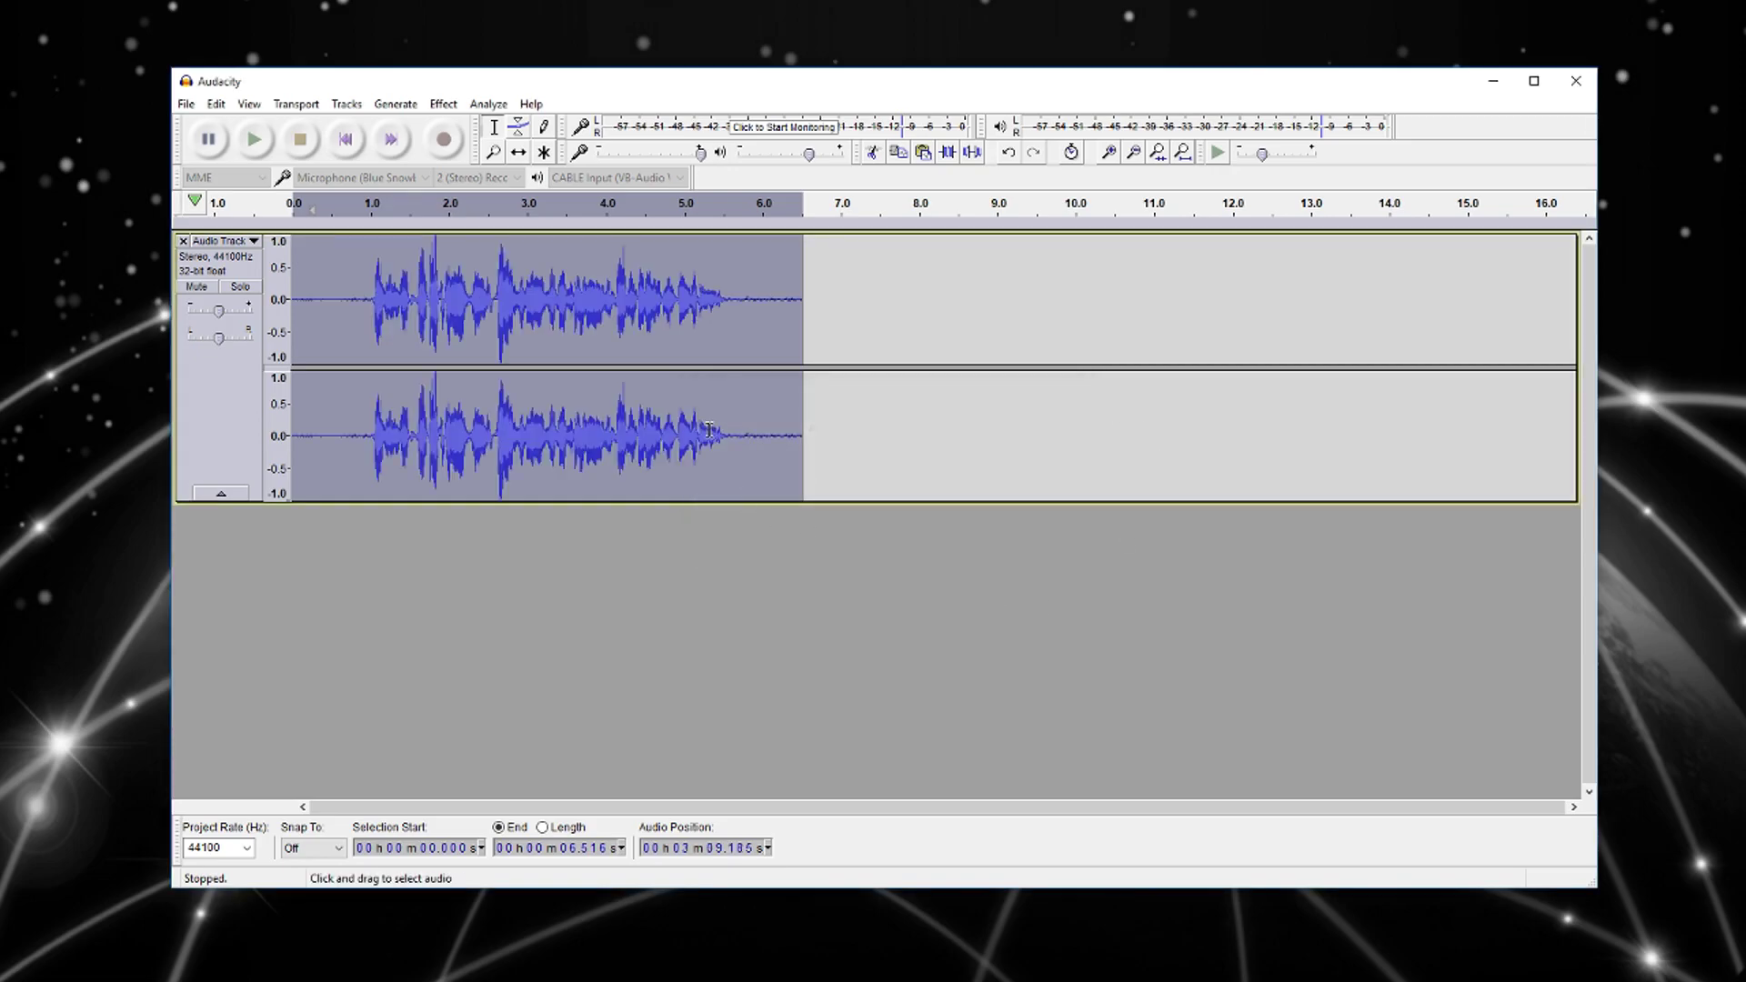
left_click(443, 105)
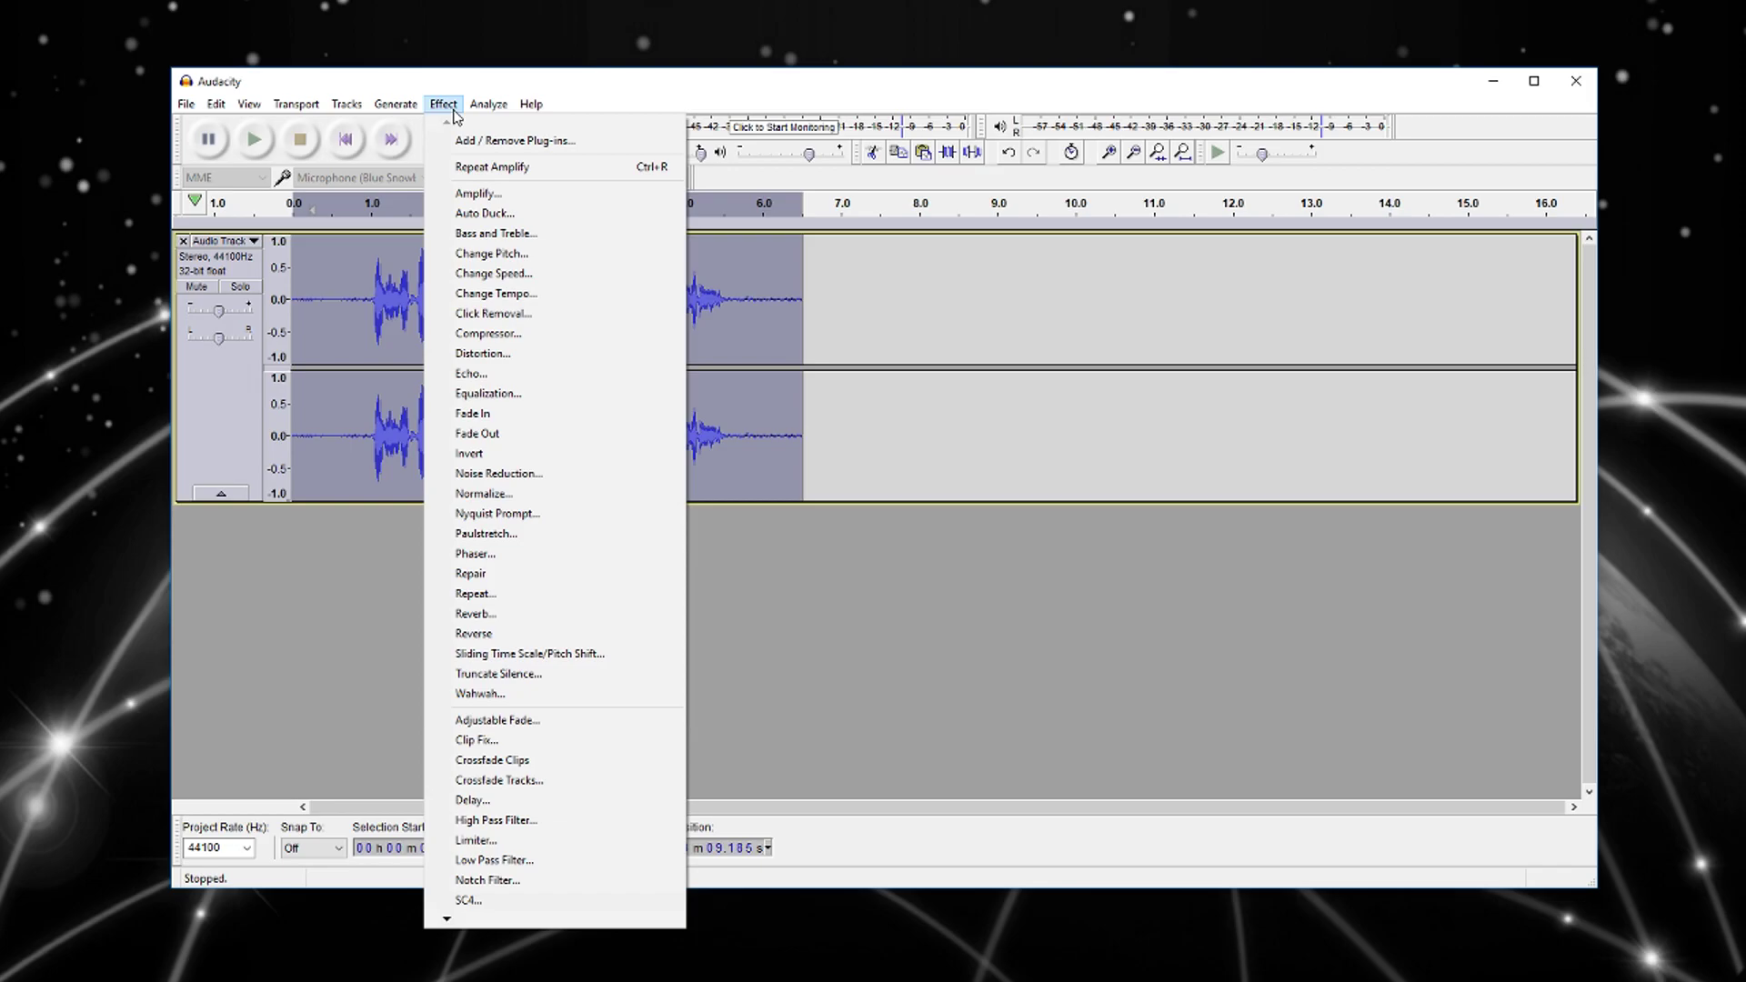
Apply the Compressor with -11 dB threshold, 2:1 ratio and make-up gain to 0 dB.
left_click(452, 105)
left_click(489, 104)
mouse_move(443, 104)
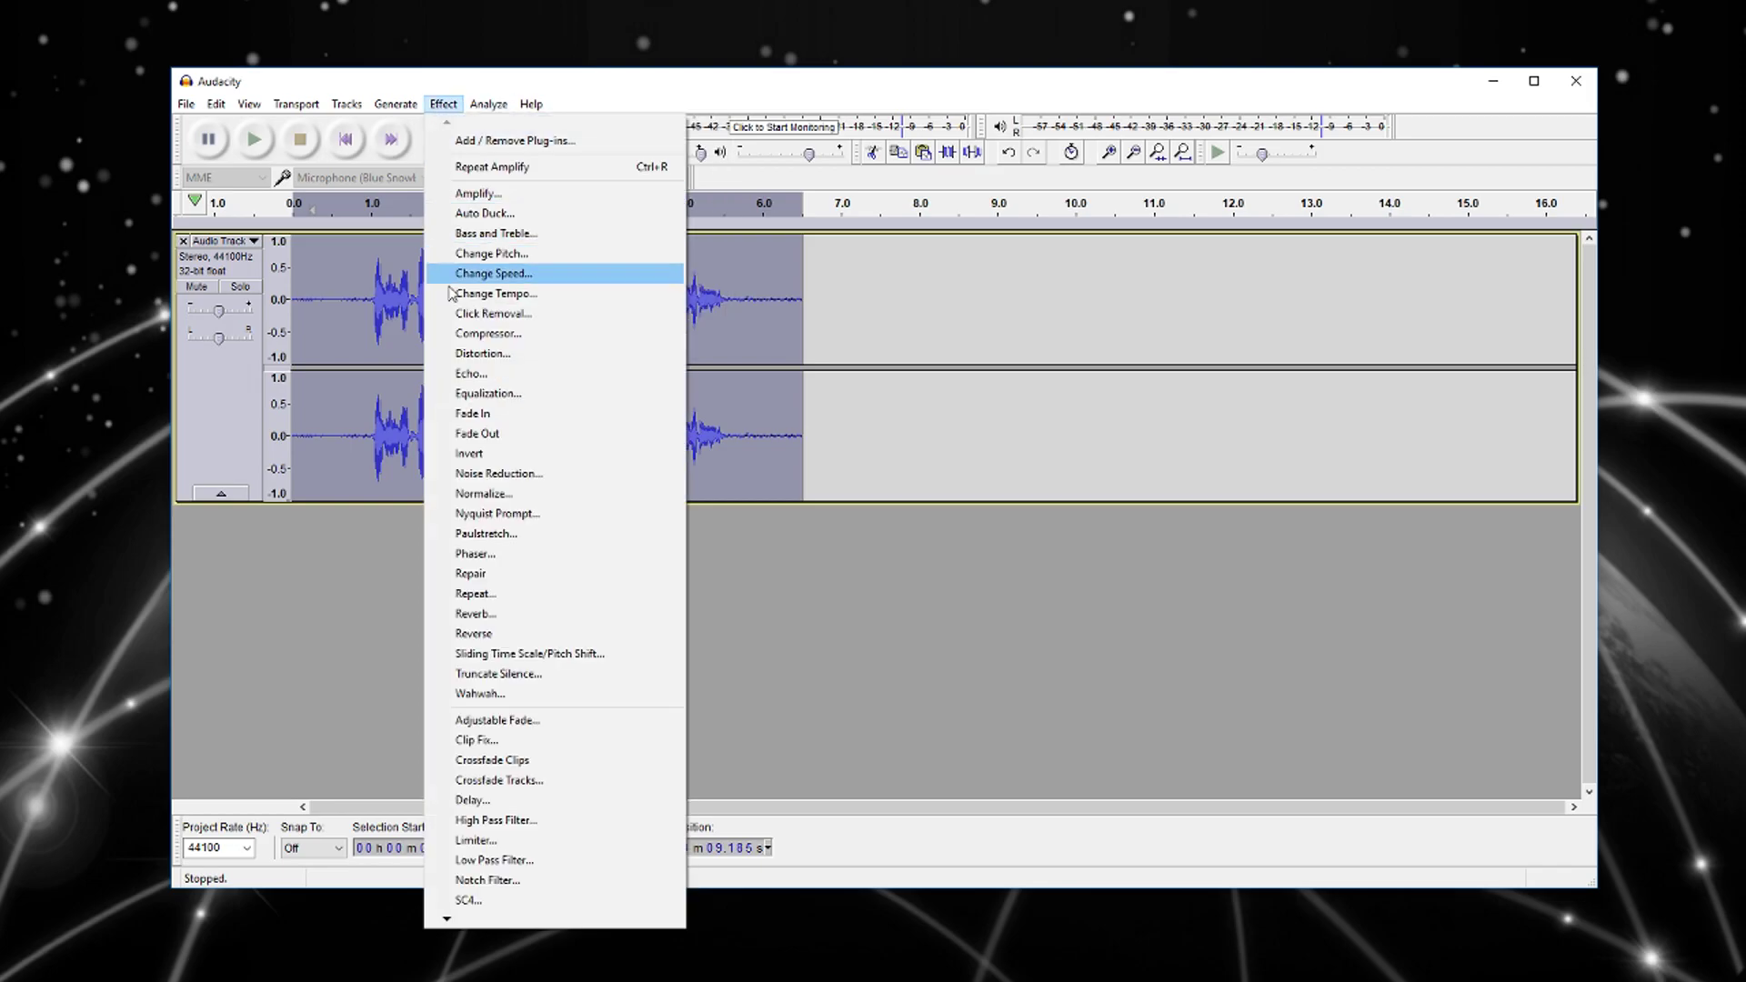
left_click(469, 335)
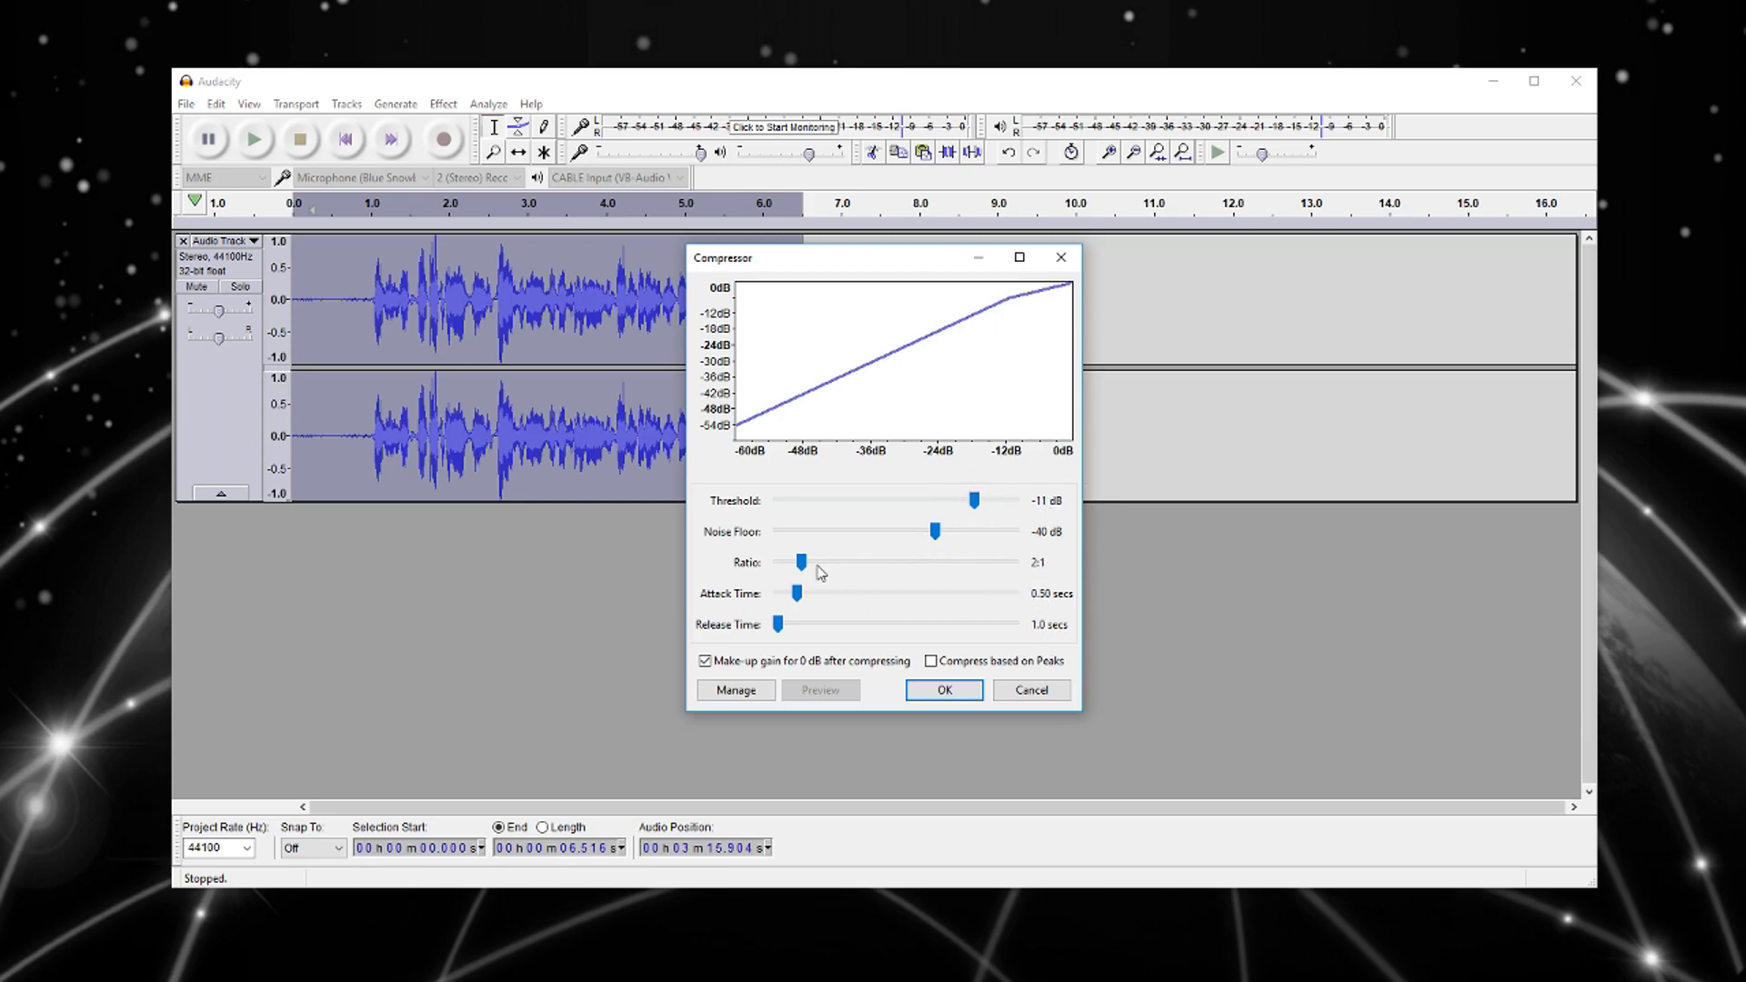
left_click(944, 689)
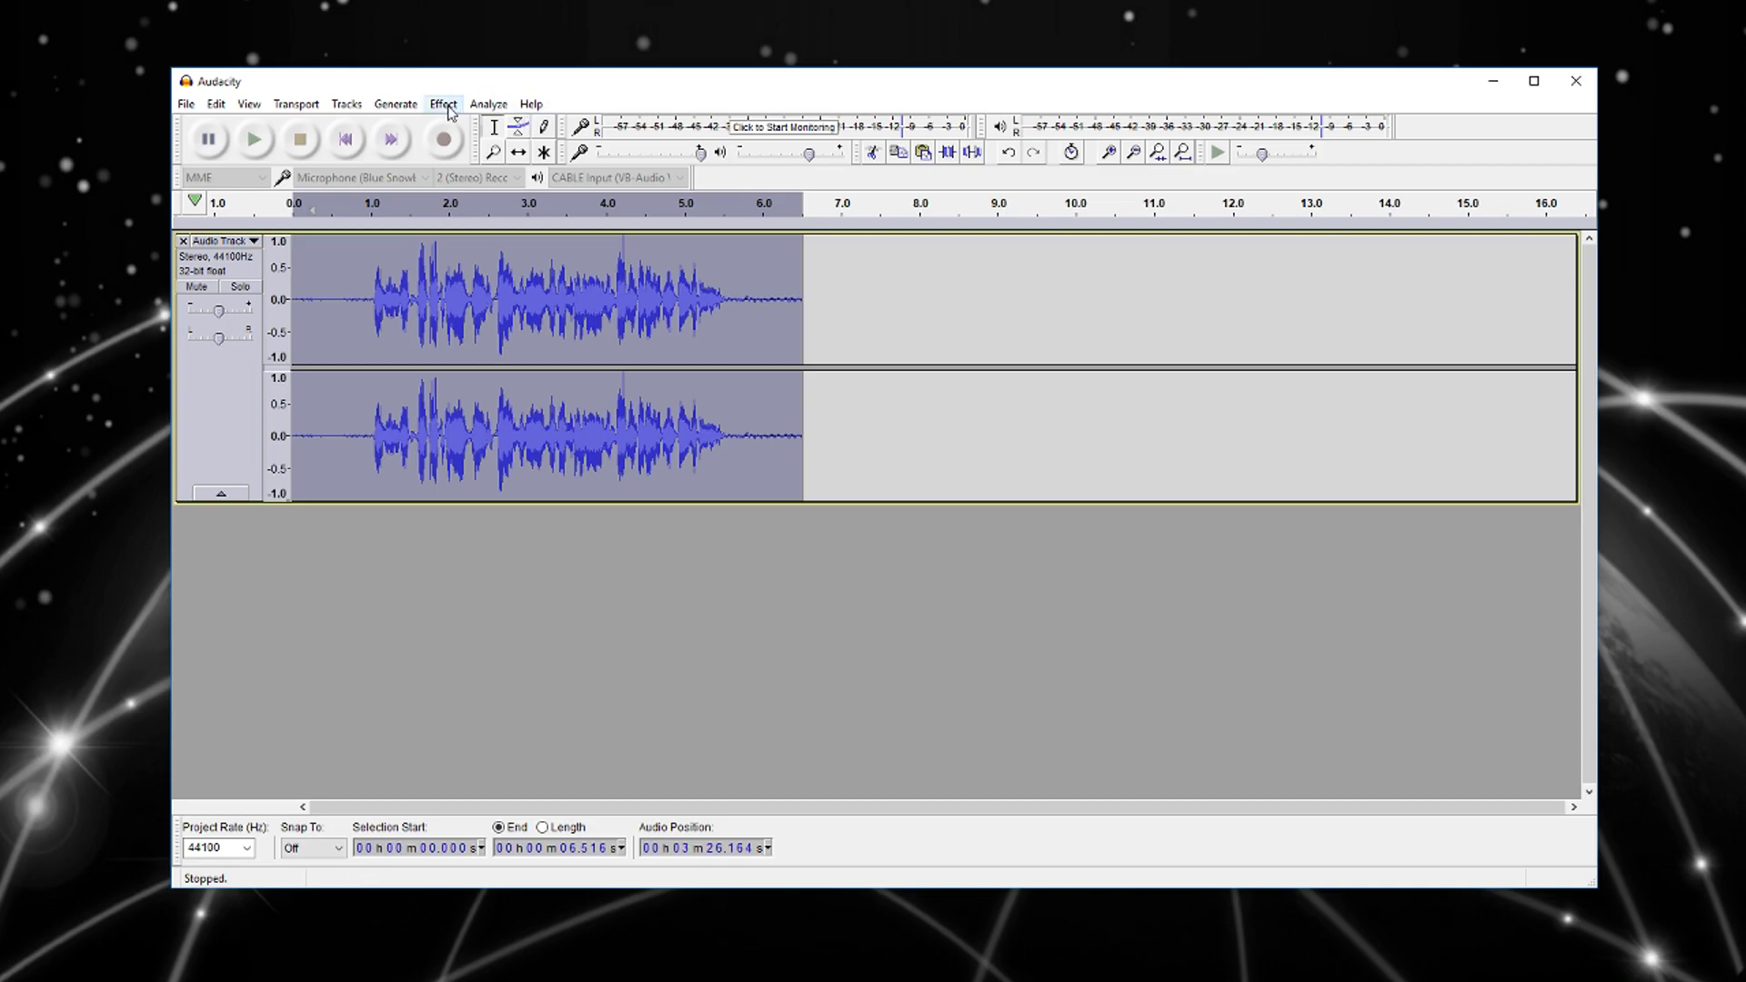
Equalize the clip with the Bass Boost curve, about +9 dB below 100 Hz.
left_click(446, 105)
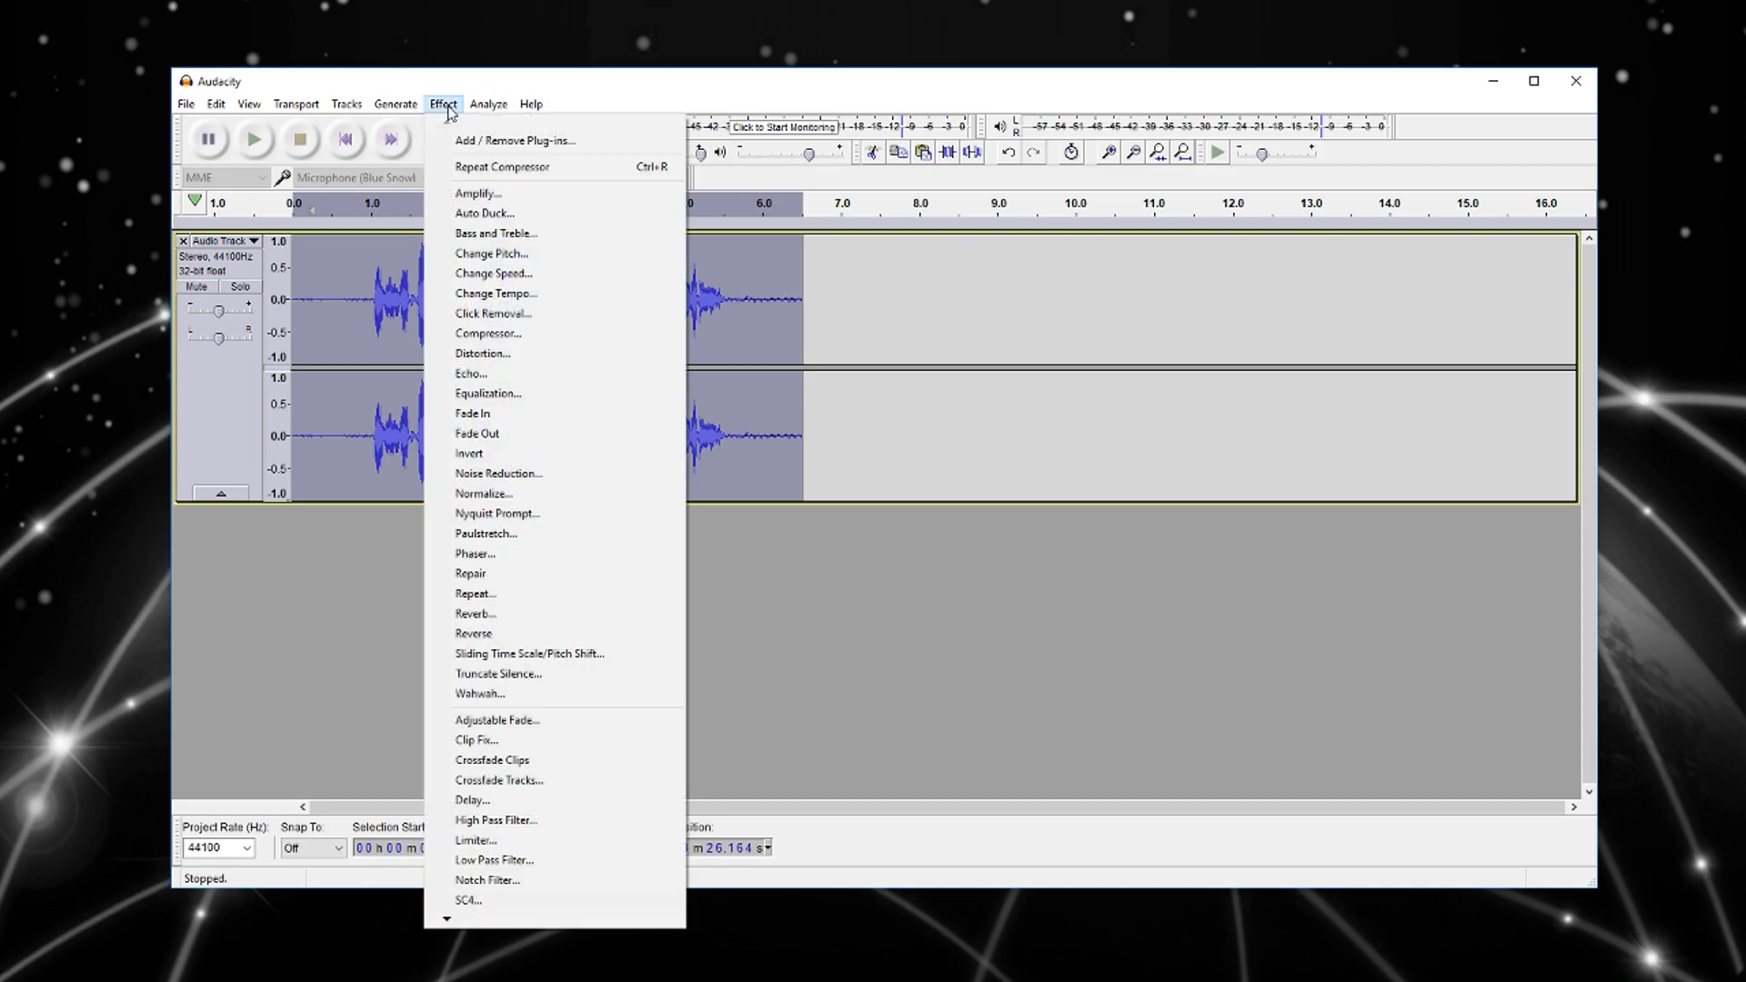
left_click(490, 396)
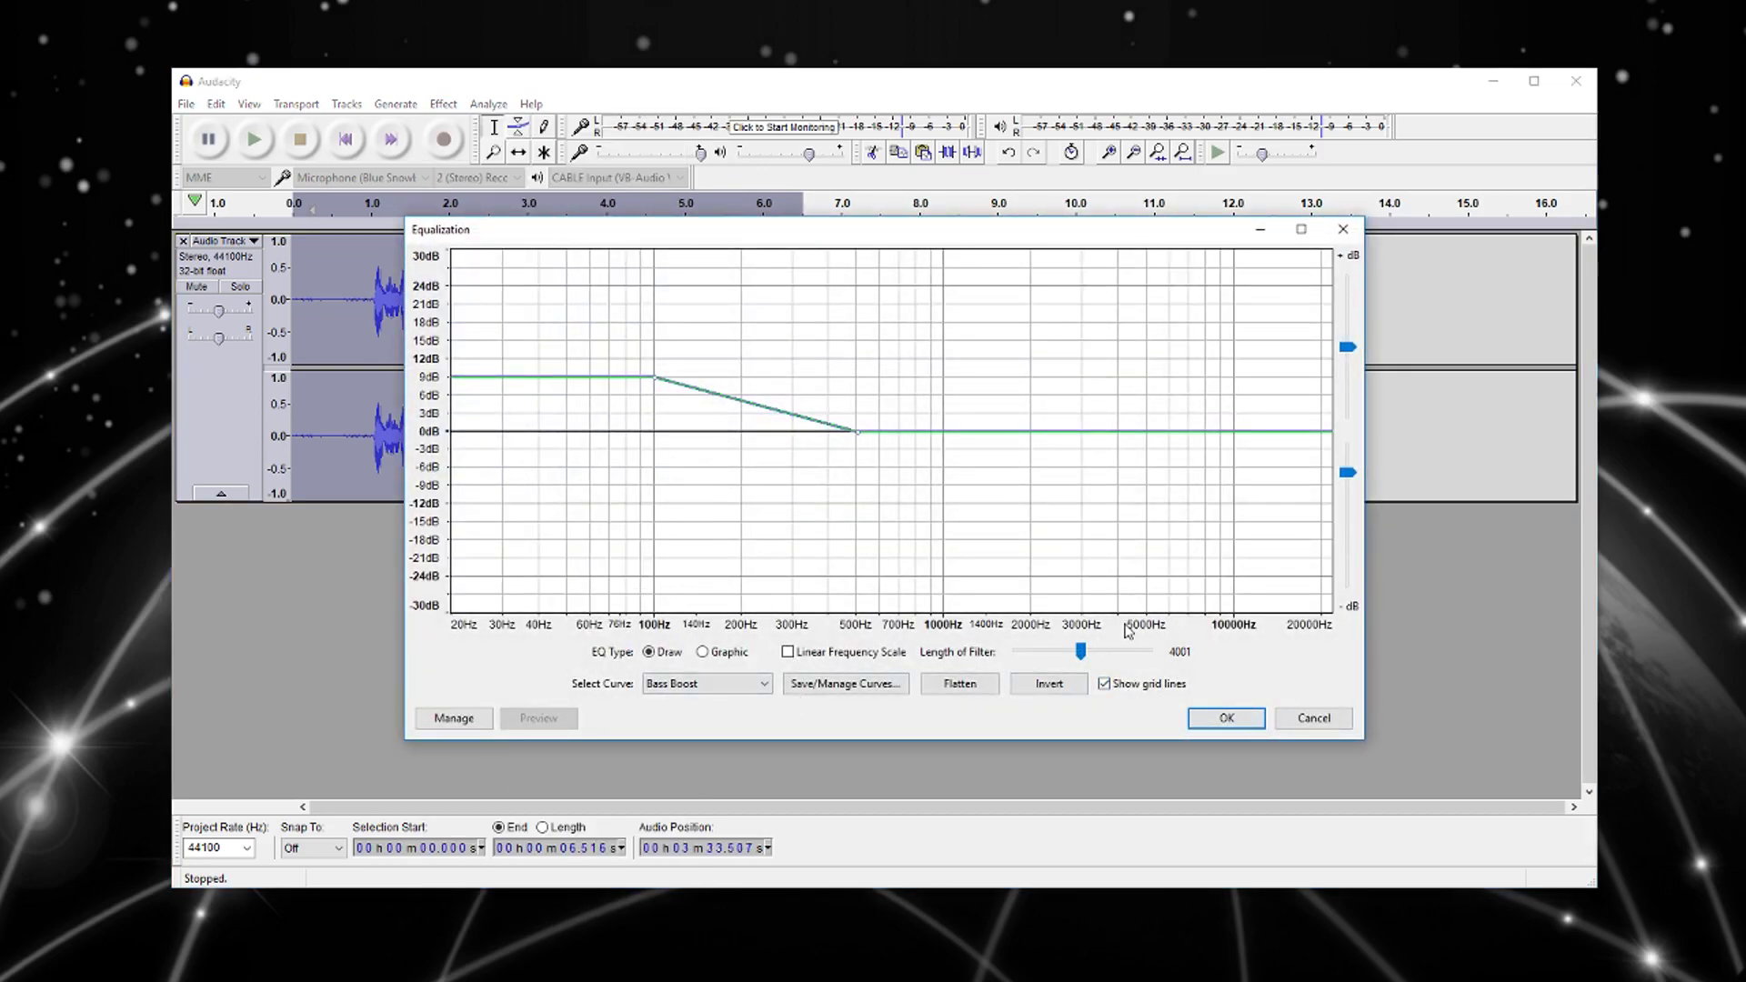
left_click(1234, 722)
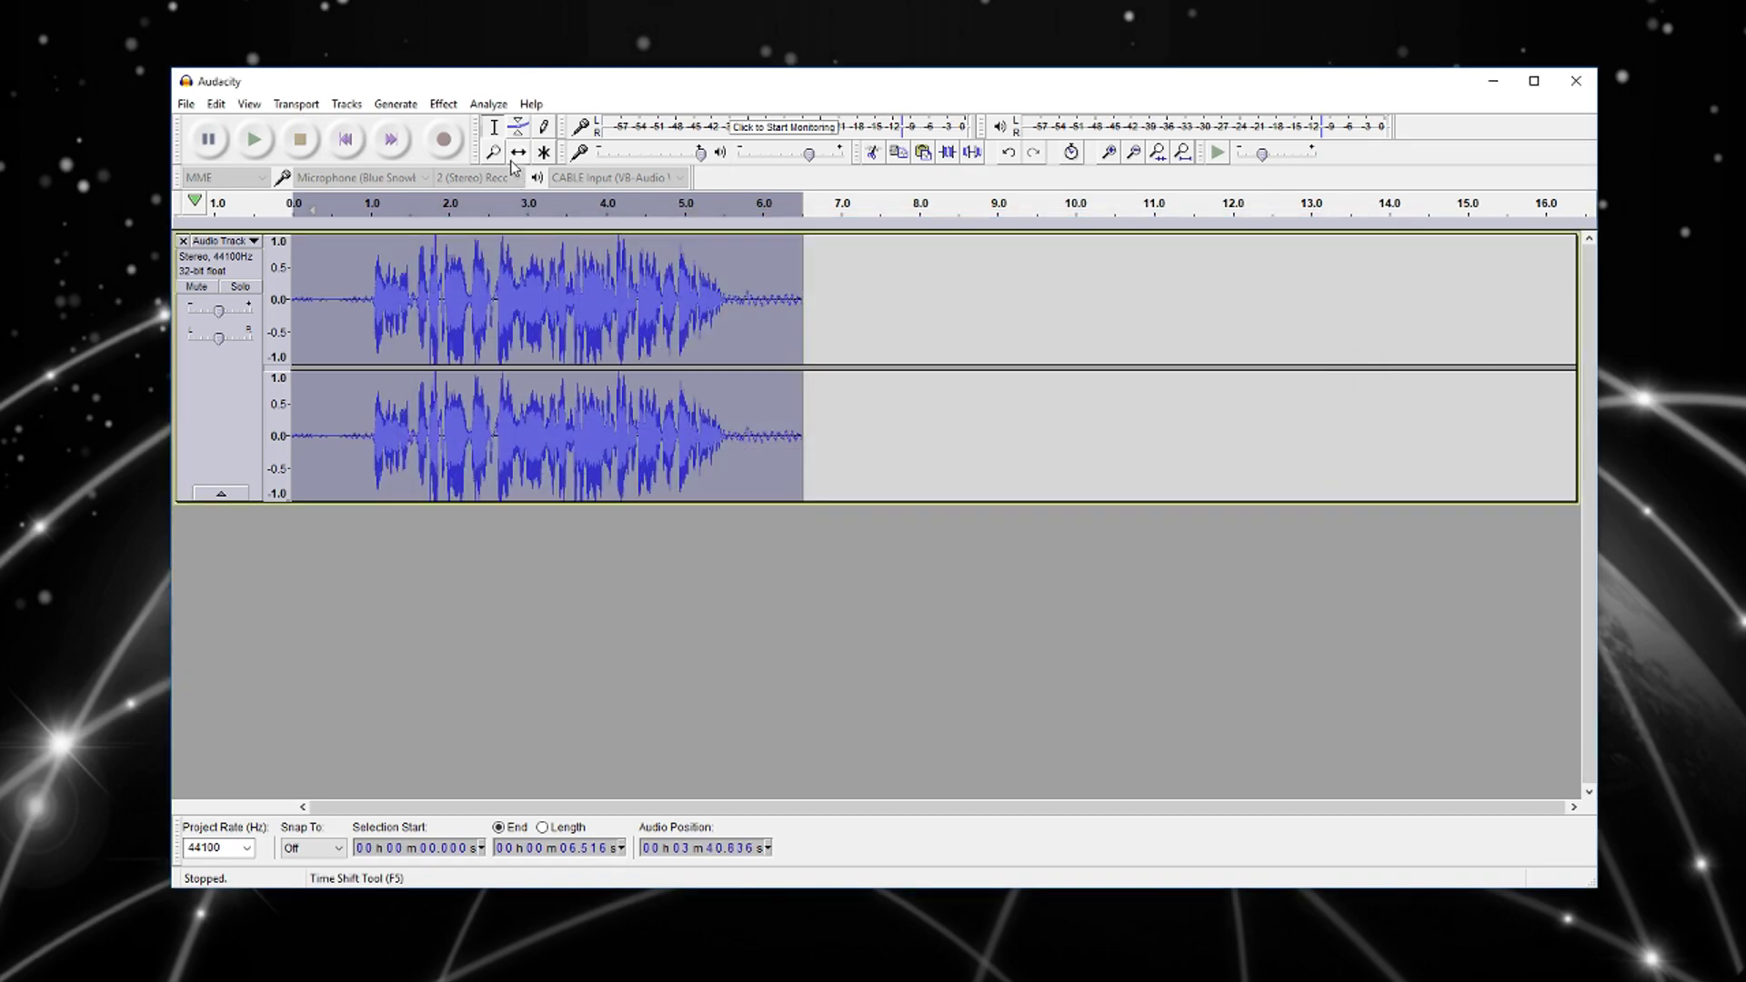
Normalize the clip to a -1.0 dB peak using default settings, then clear the selection.
left_click(446, 105)
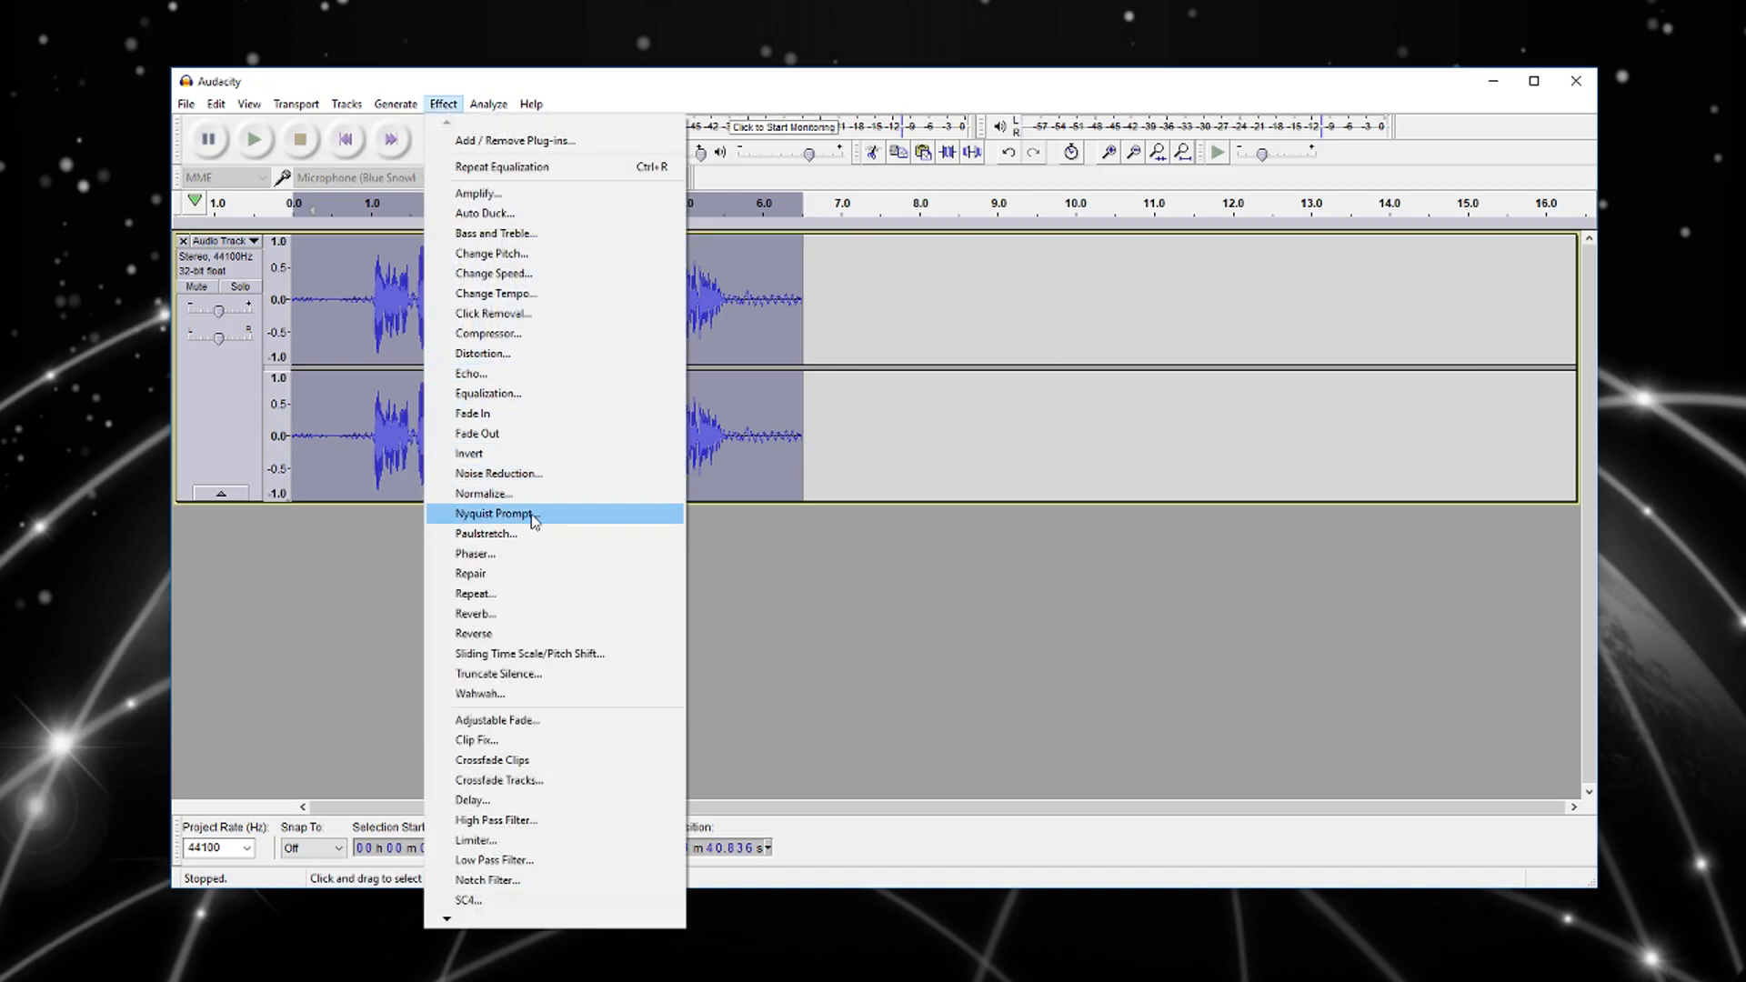
left_click(502, 497)
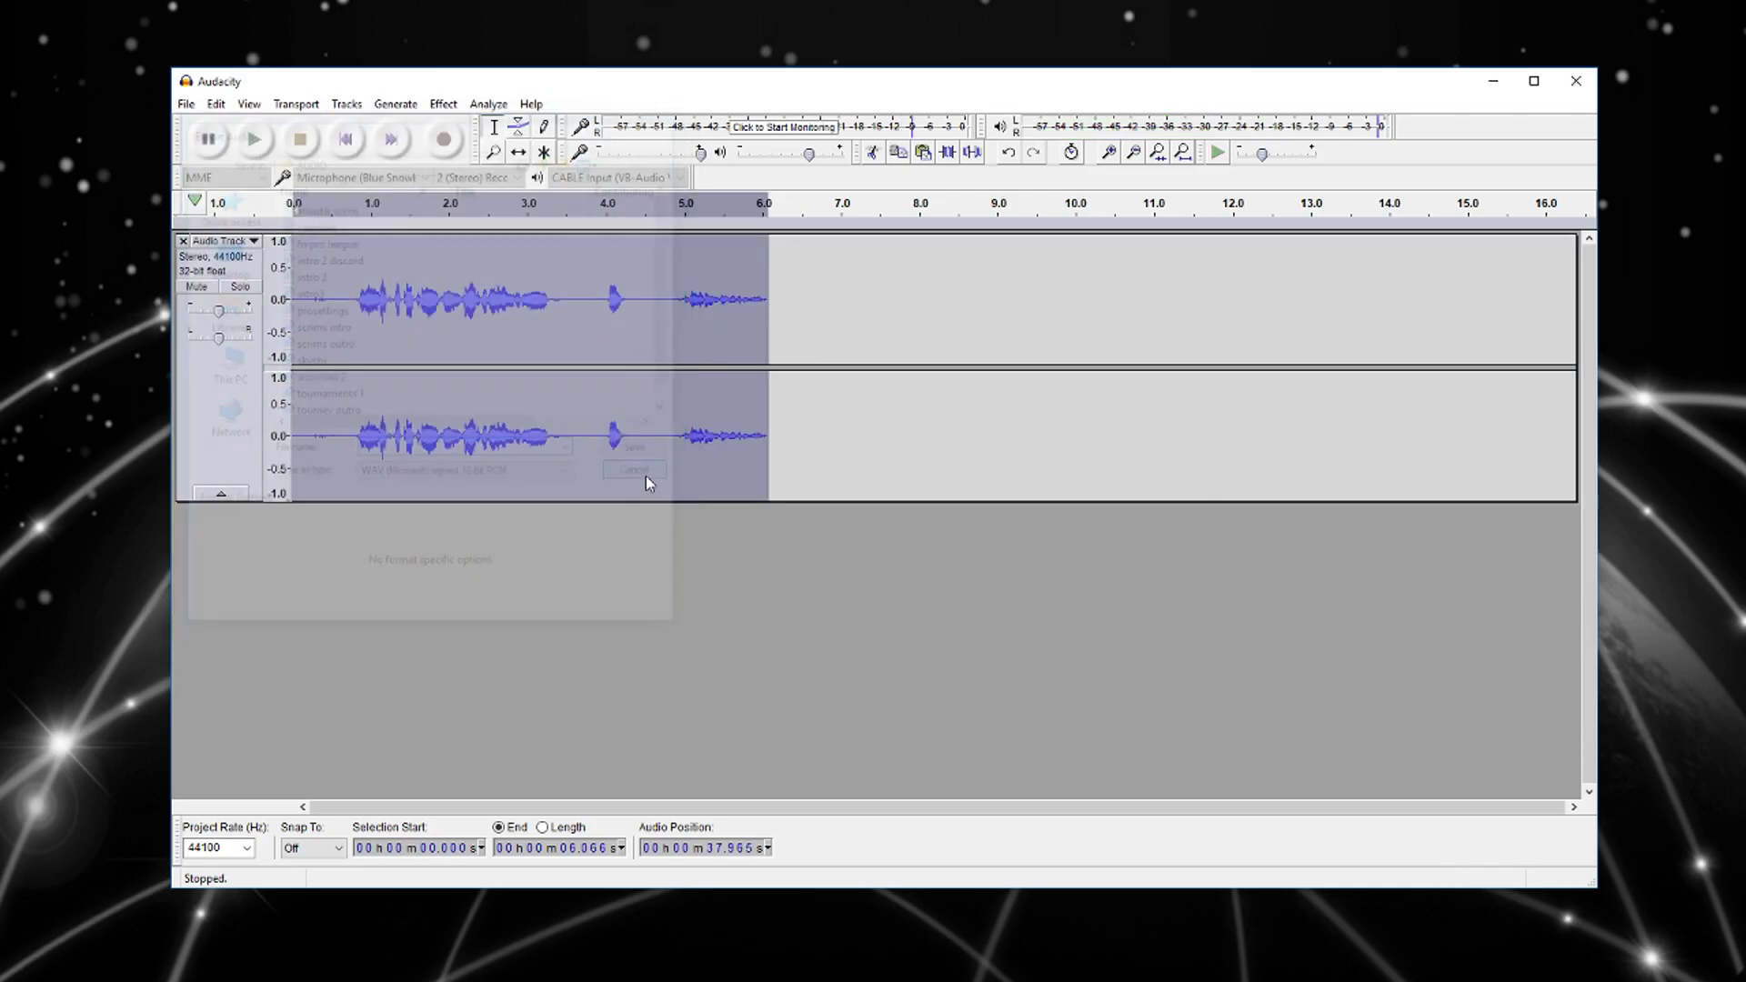
left_click(1074, 467)
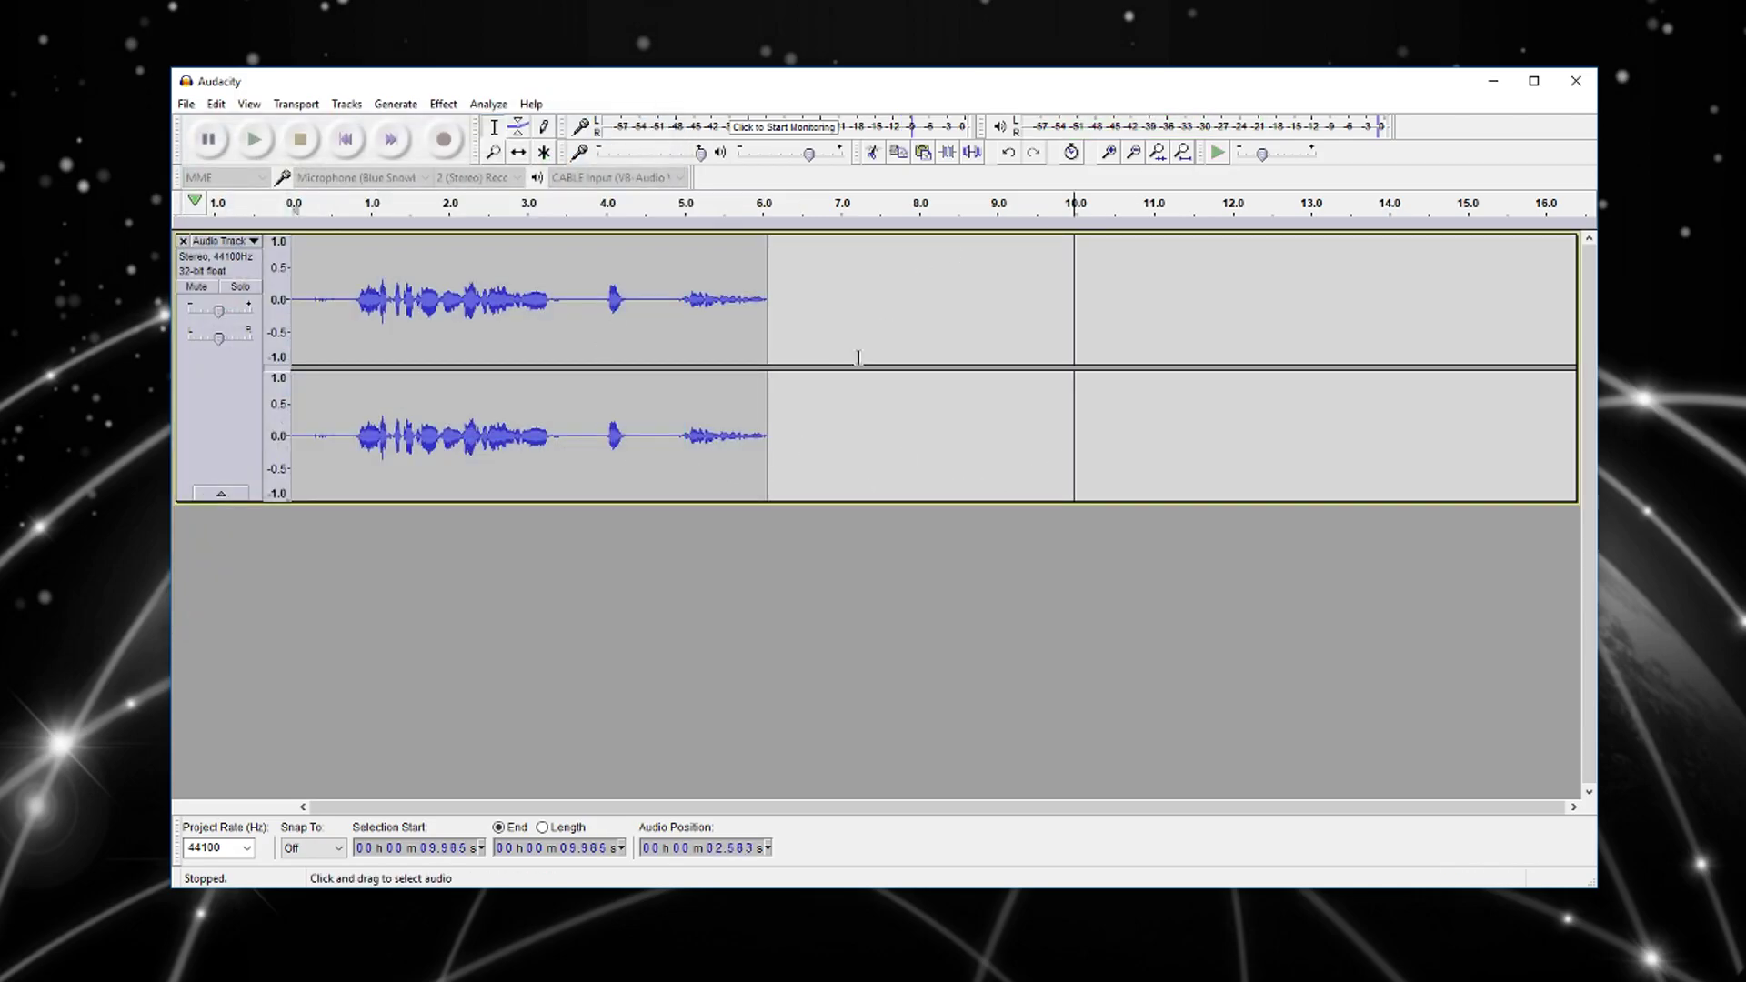
Export the whole clip as 'test', a 16-bit PCM WAV in the AUDIO folder, accepting metadata.
double_click(618, 401)
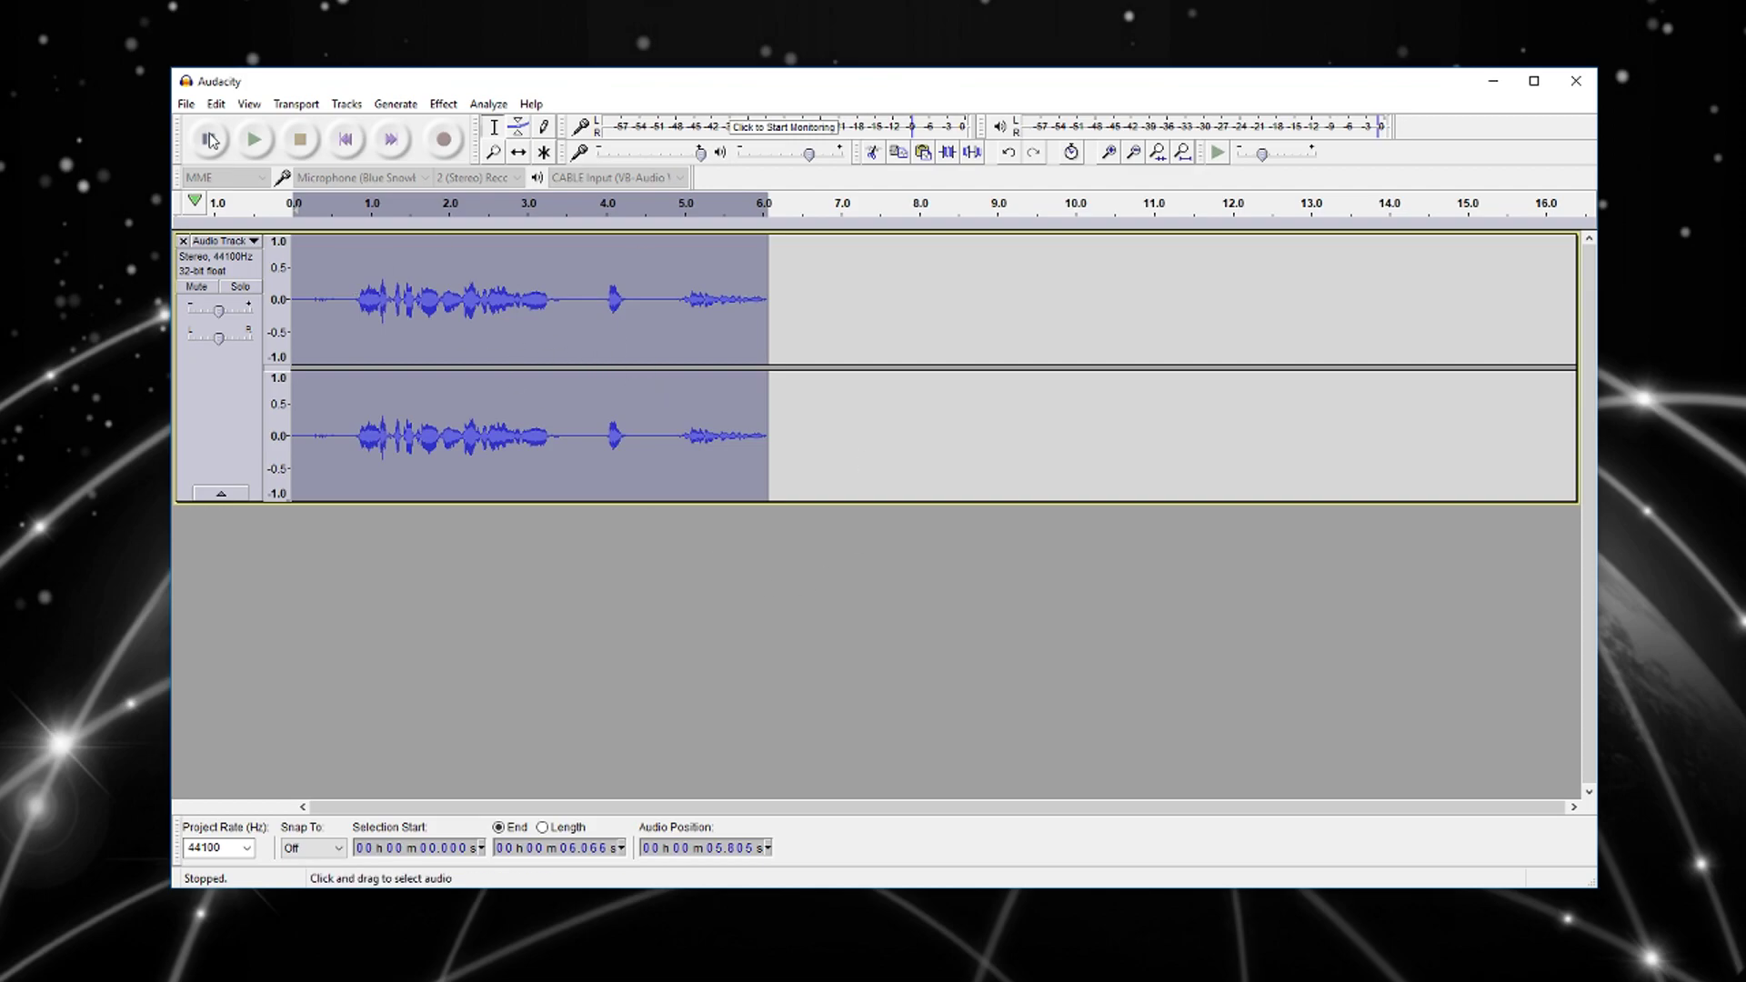
left_click(185, 103)
left_click(287, 350)
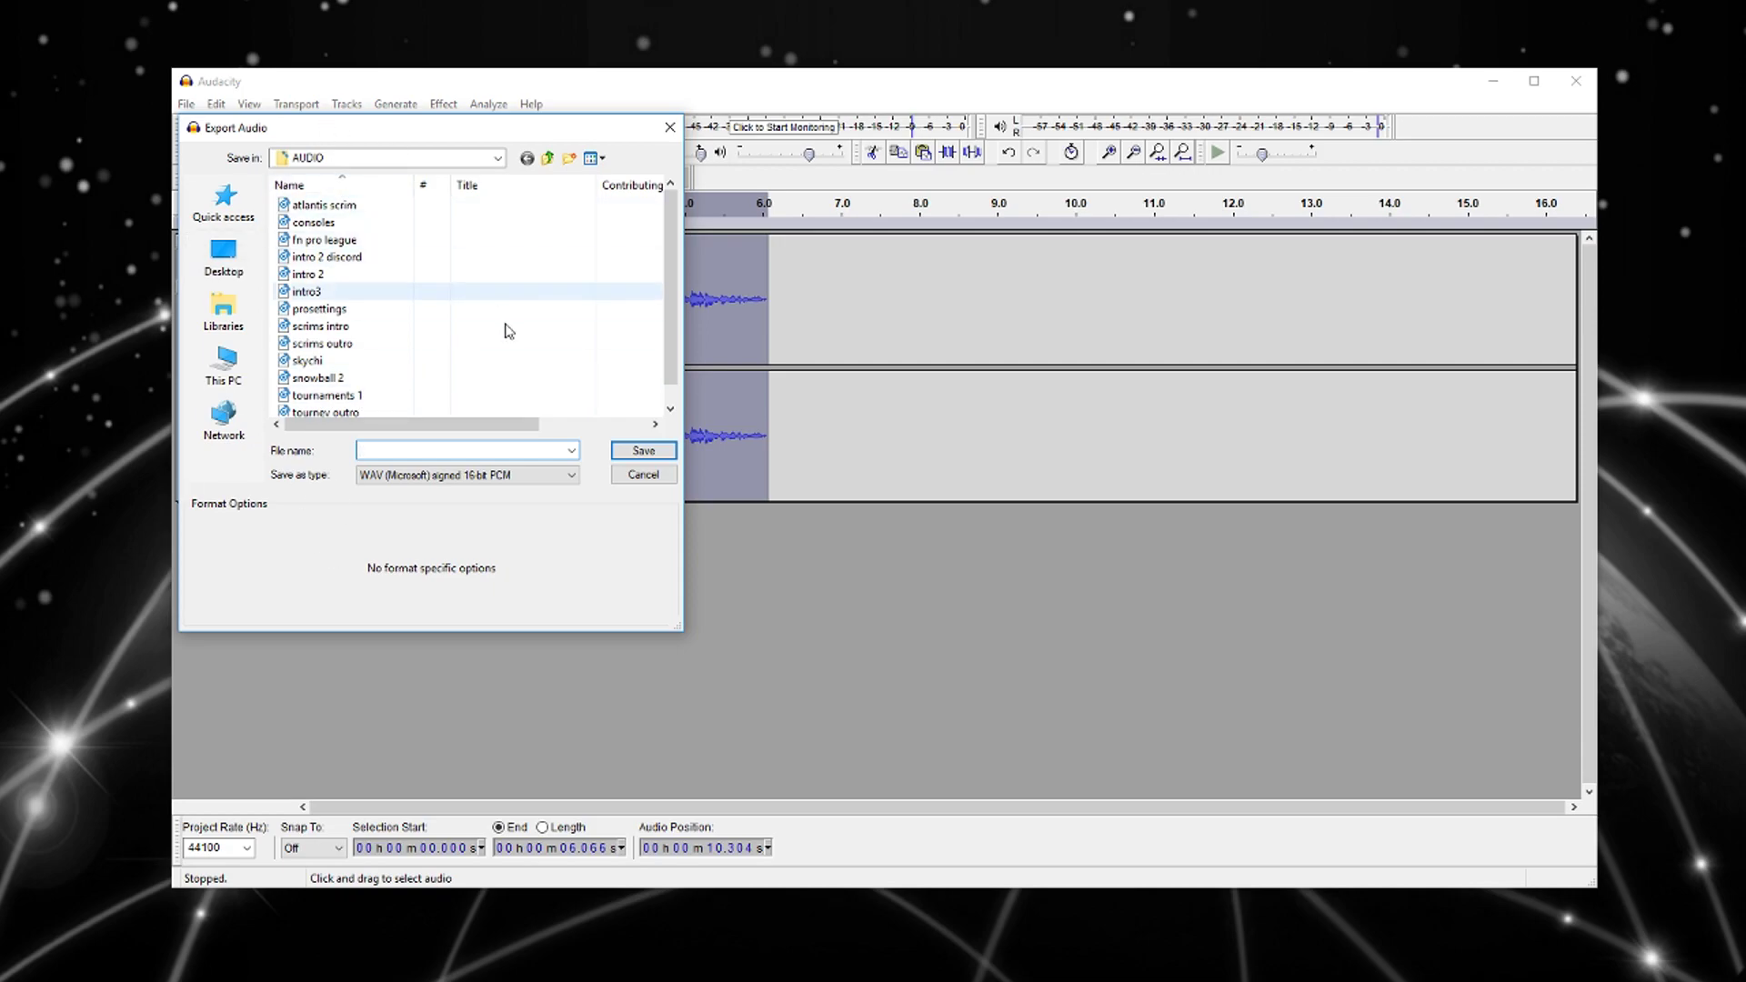
left_click(391, 451)
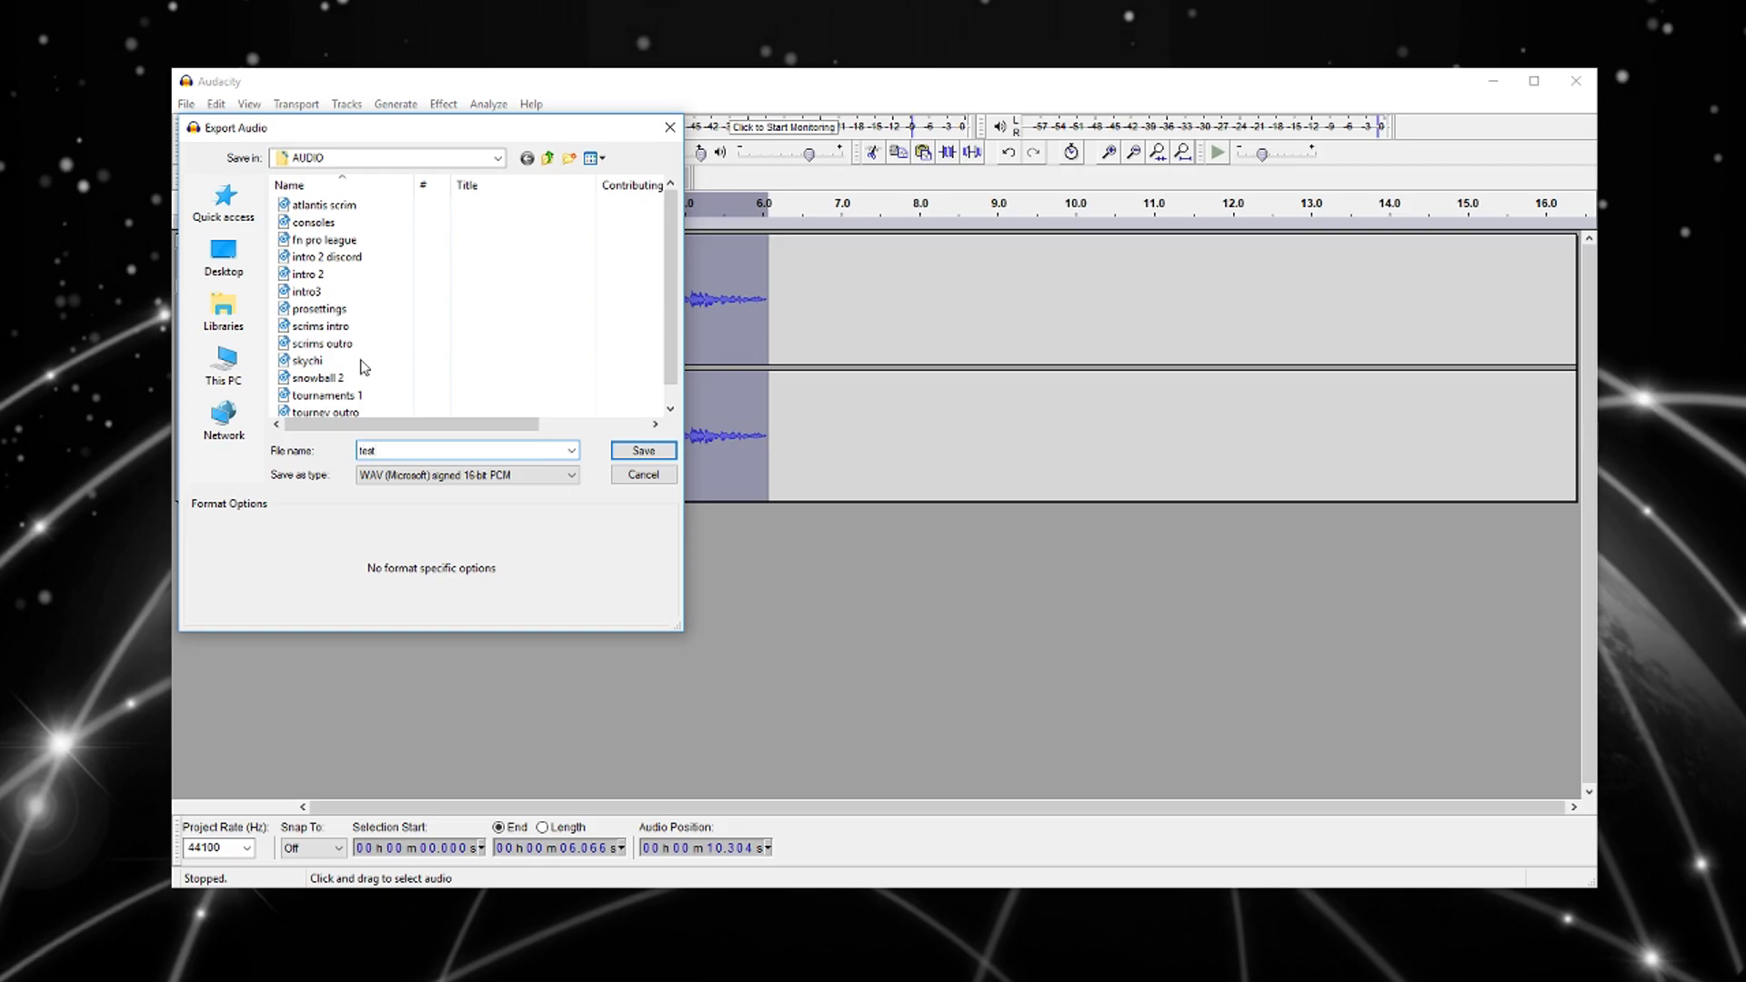
left_click(643, 455)
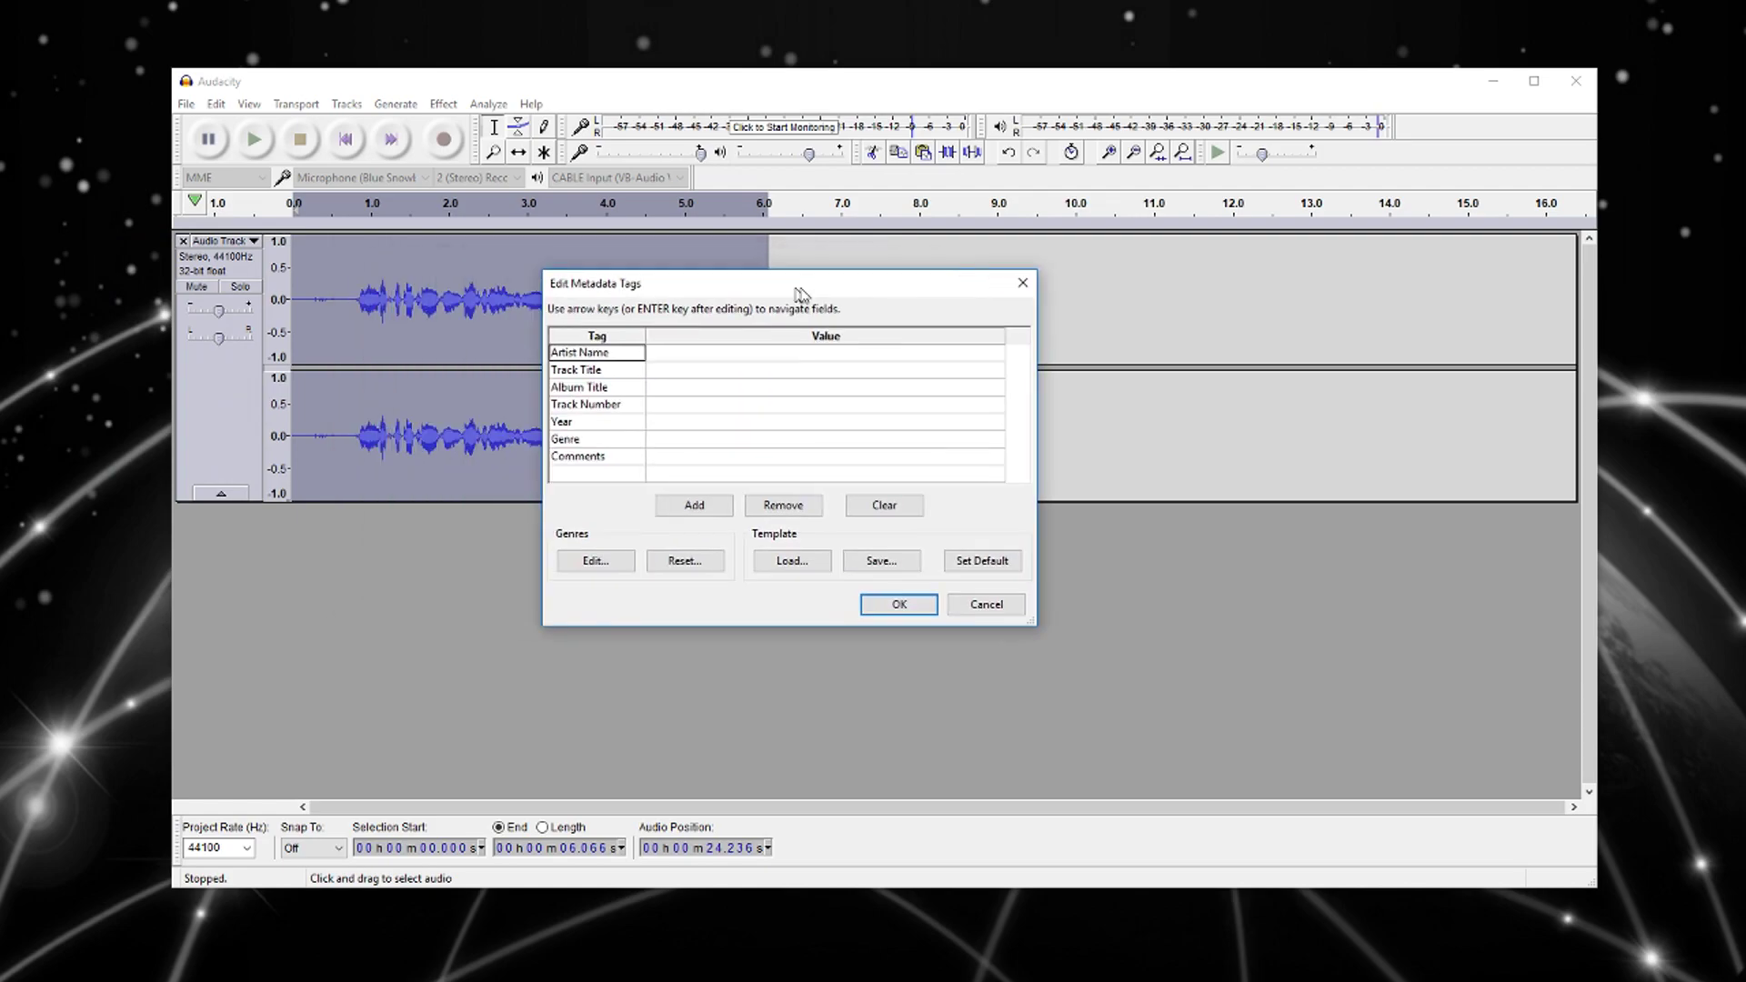
left_click(946, 601)
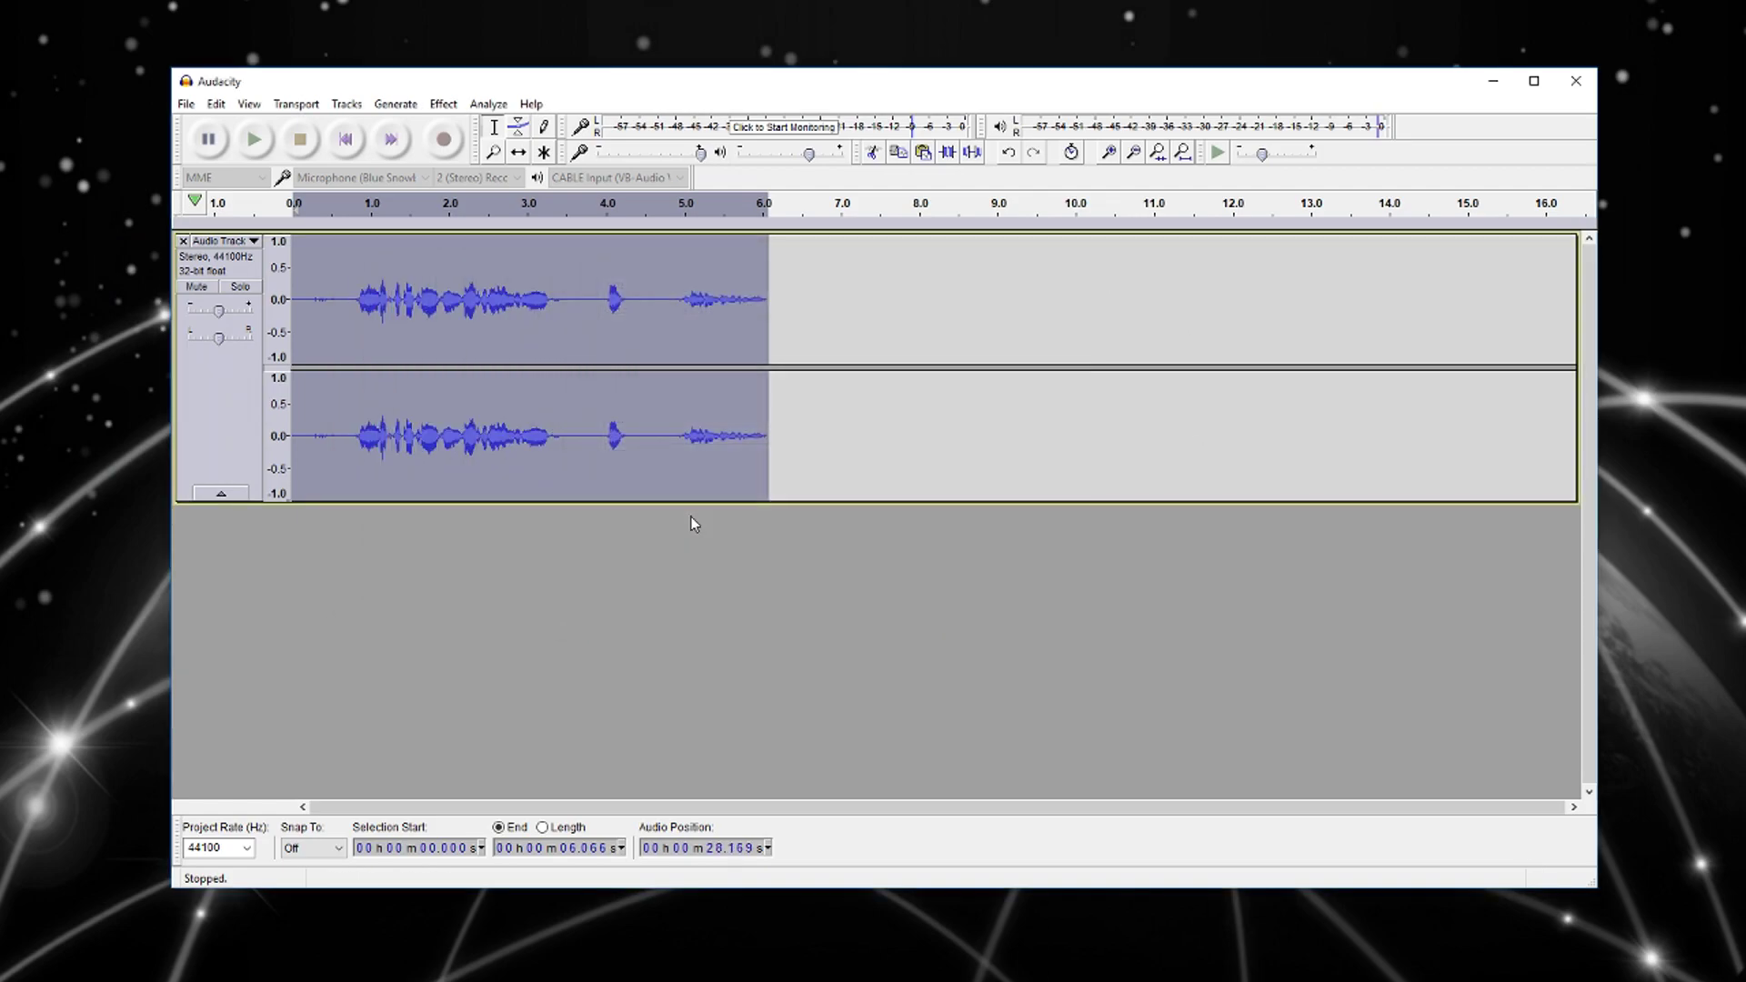